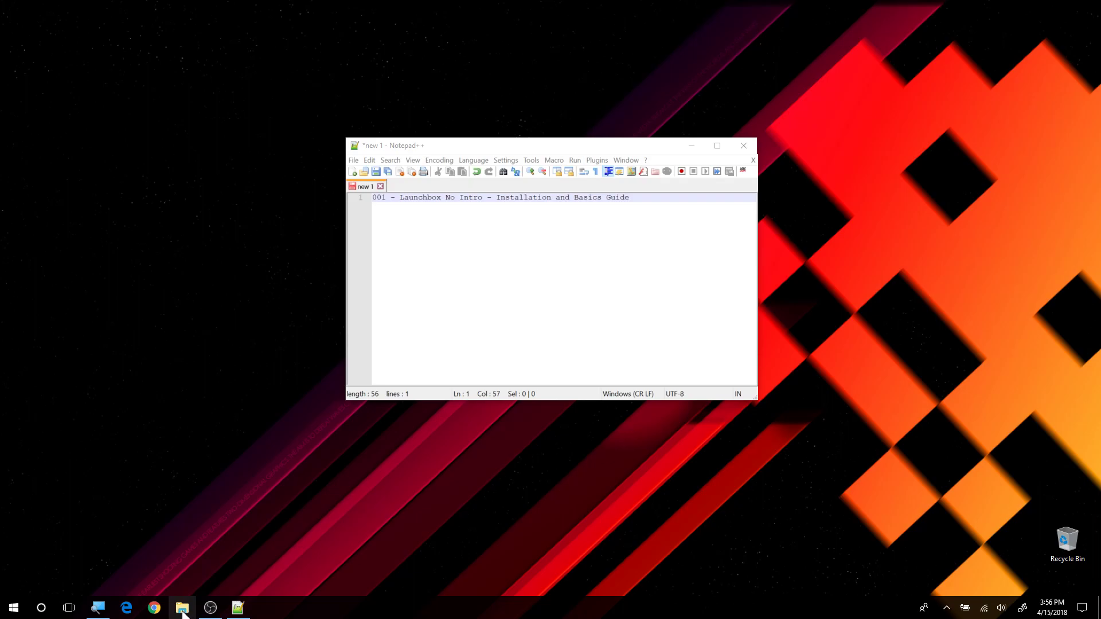
- Open File Explorer and go to the Downloads\No Intro folder on the LaunchBox No Intro (D:) drive, expanding Downloads in the folder tree
{"action": "left_click", "coordinate": [182, 609]}
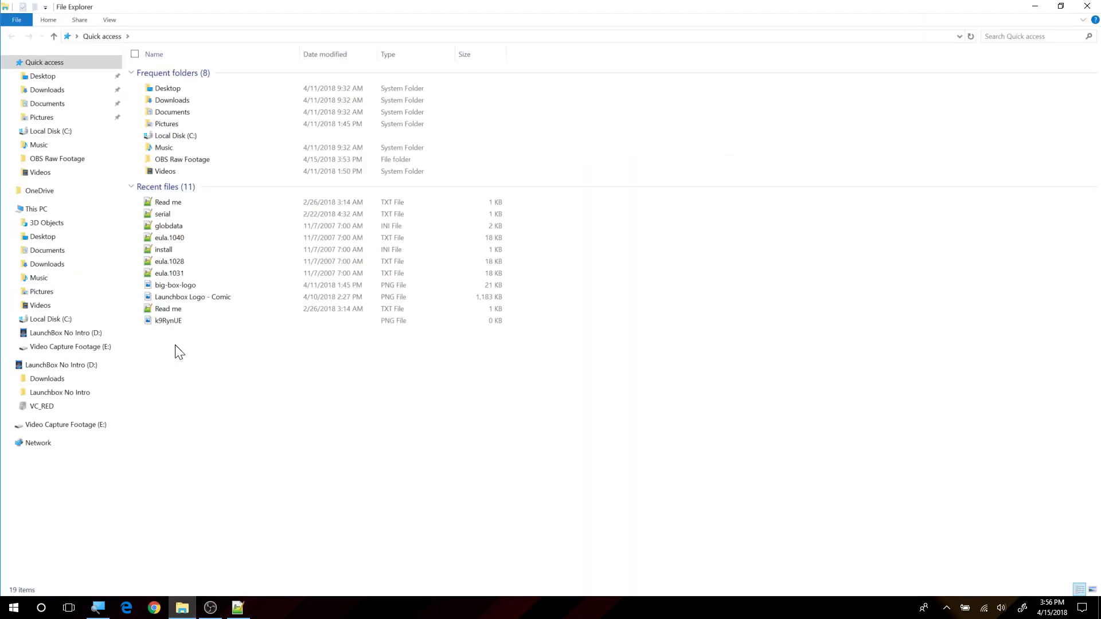
{"action": "left_click", "coordinate": [88, 338]}
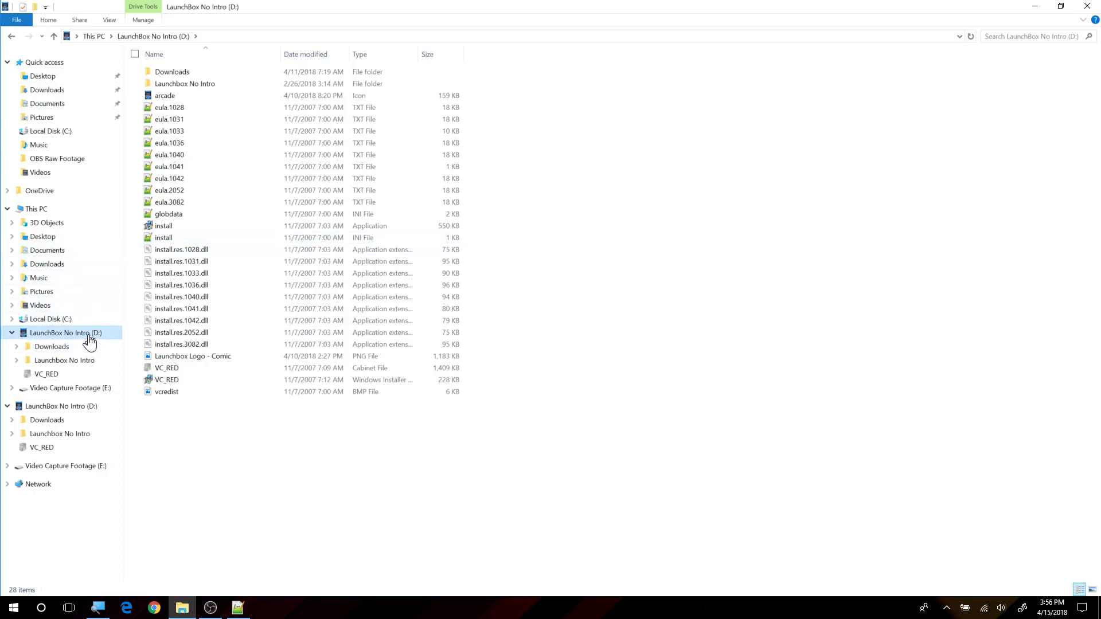
{"action": "double_click", "coordinate": [182, 73]}
{"action": "double_click", "coordinate": [166, 75]}
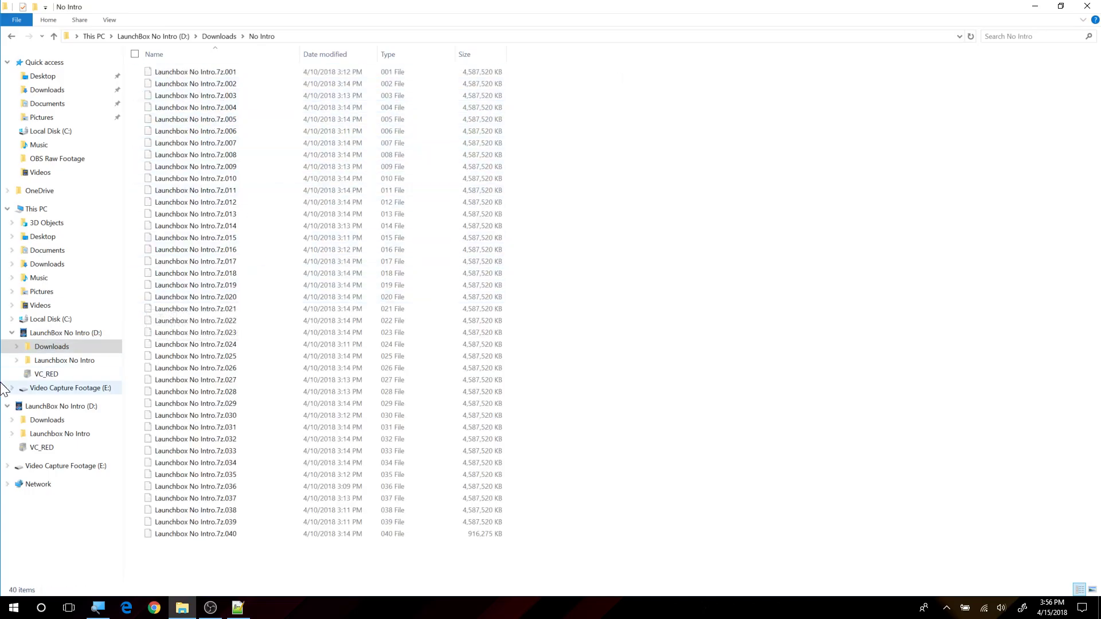
{"action": "left_click", "coordinate": [16, 347]}
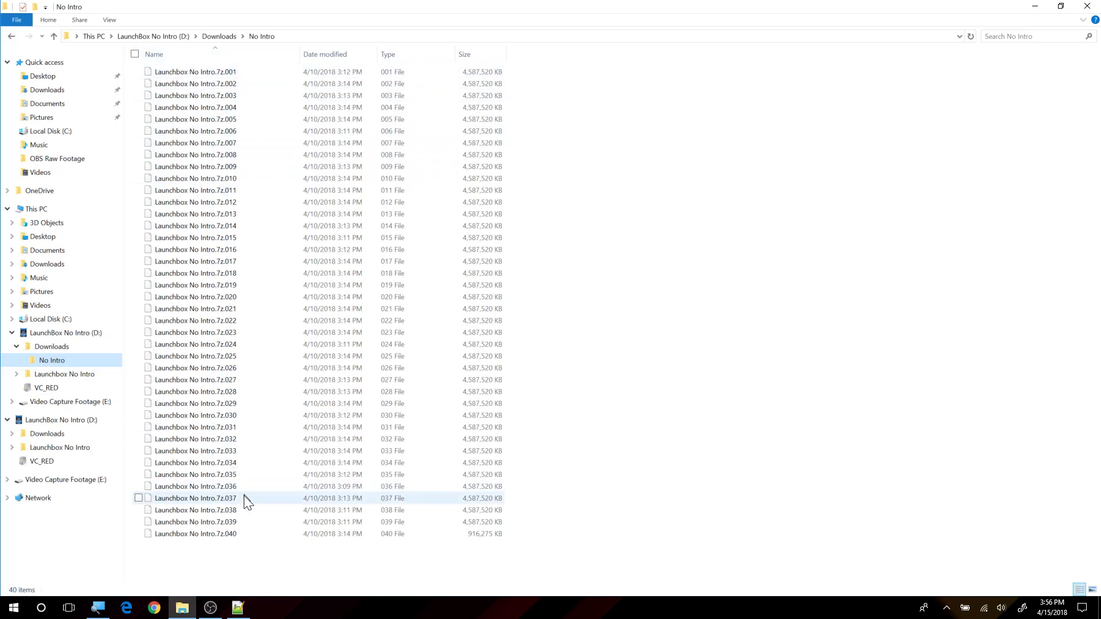
- Check the combined size of all the Launchbox No Intro.7z archive parts in their properties
{"action": "left_click_drag", "start_coordinate": [245, 547], "coordinate": [195, 68]}
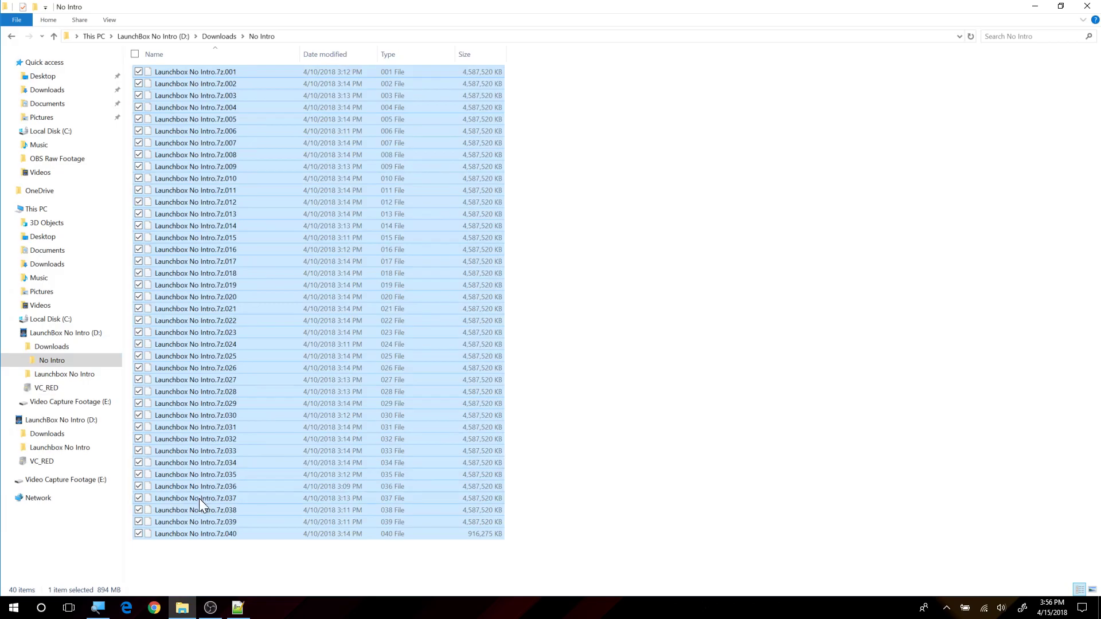
{"action": "right_click", "coordinate": [238, 531]}
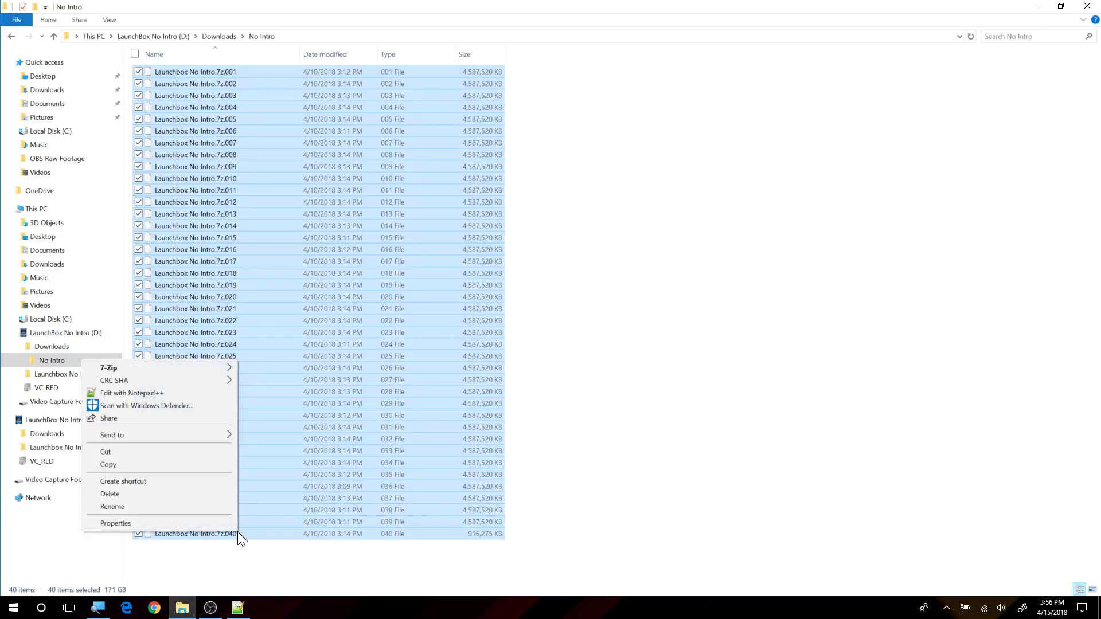
{"action": "left_click", "coordinate": [205, 524]}
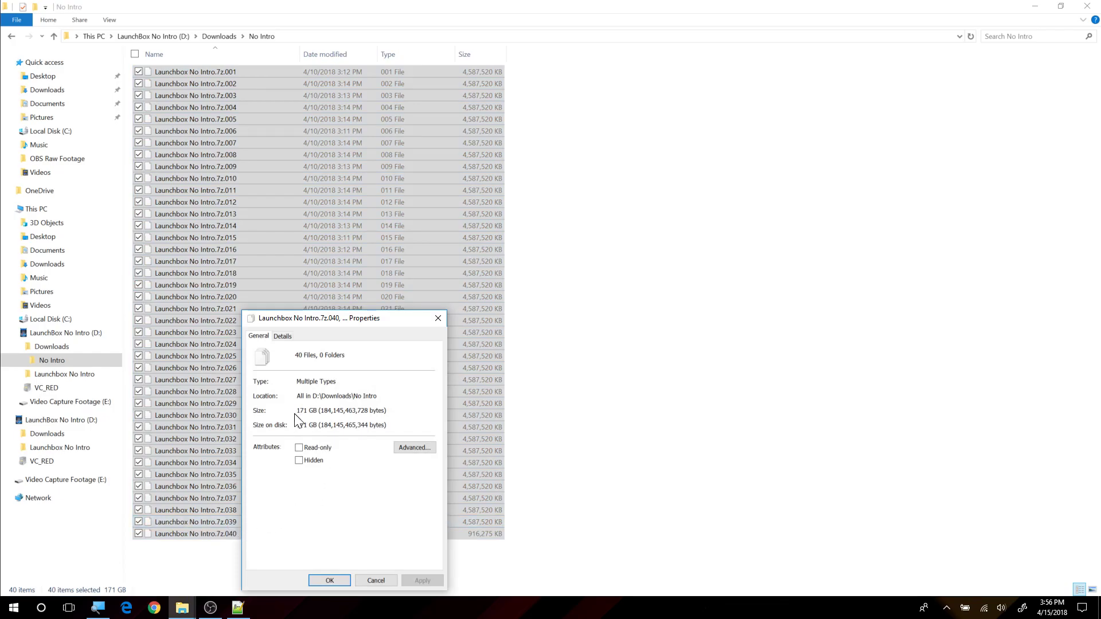
{"action": "left_click", "coordinate": [379, 580]}
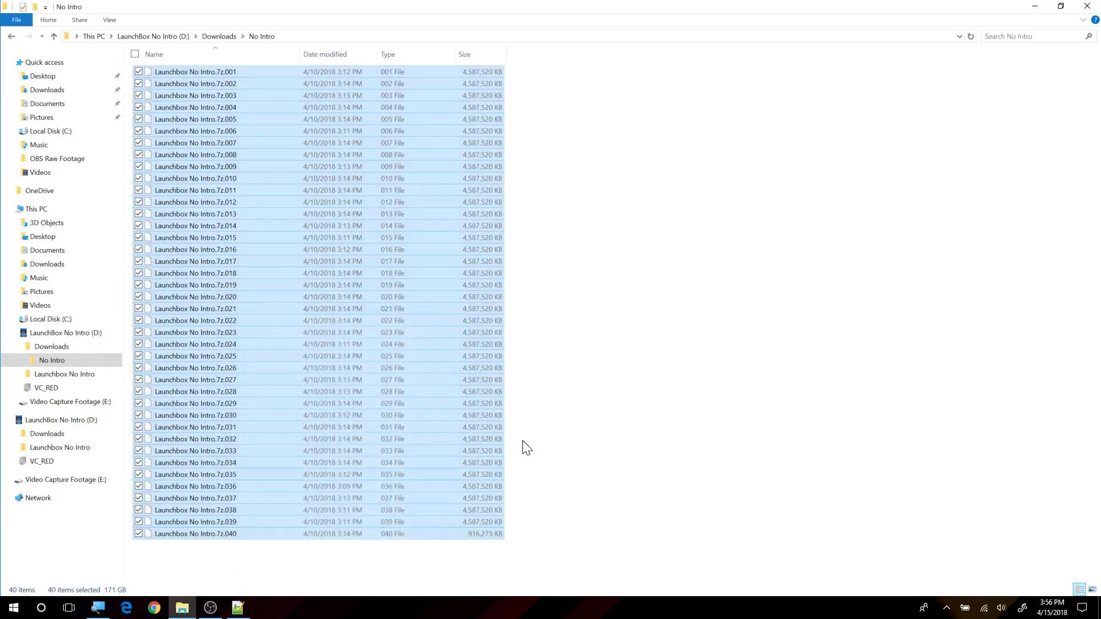
{"action": "left_click", "coordinate": [591, 388]}
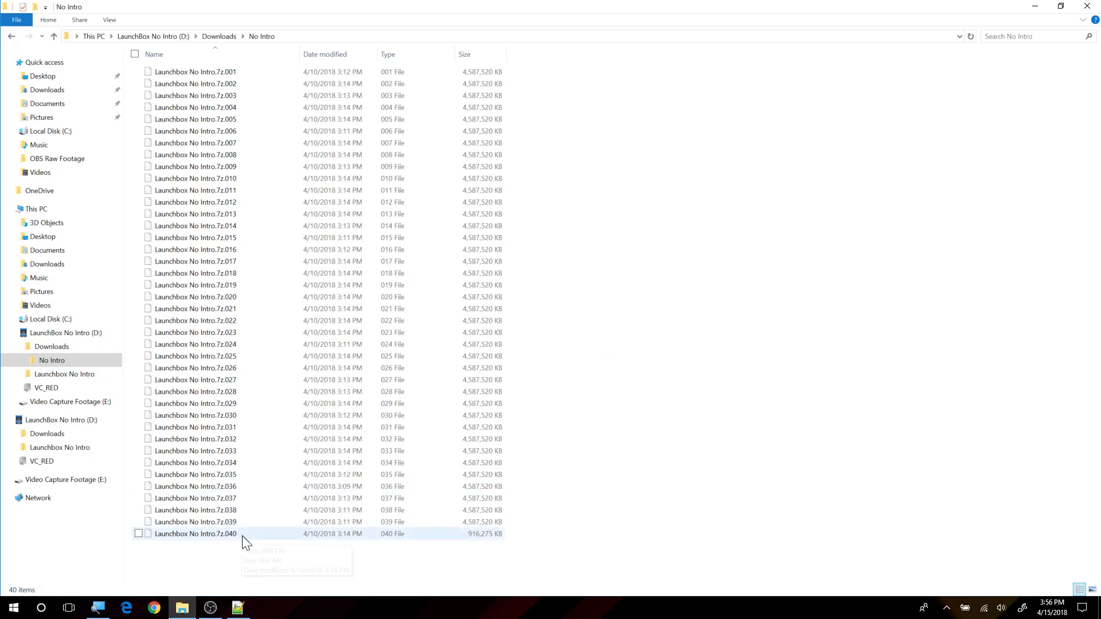
- Switch to Chrome, search for "7-zip download" and open the 7-zip.org download page
{"action": "left_click", "coordinate": [154, 608]}
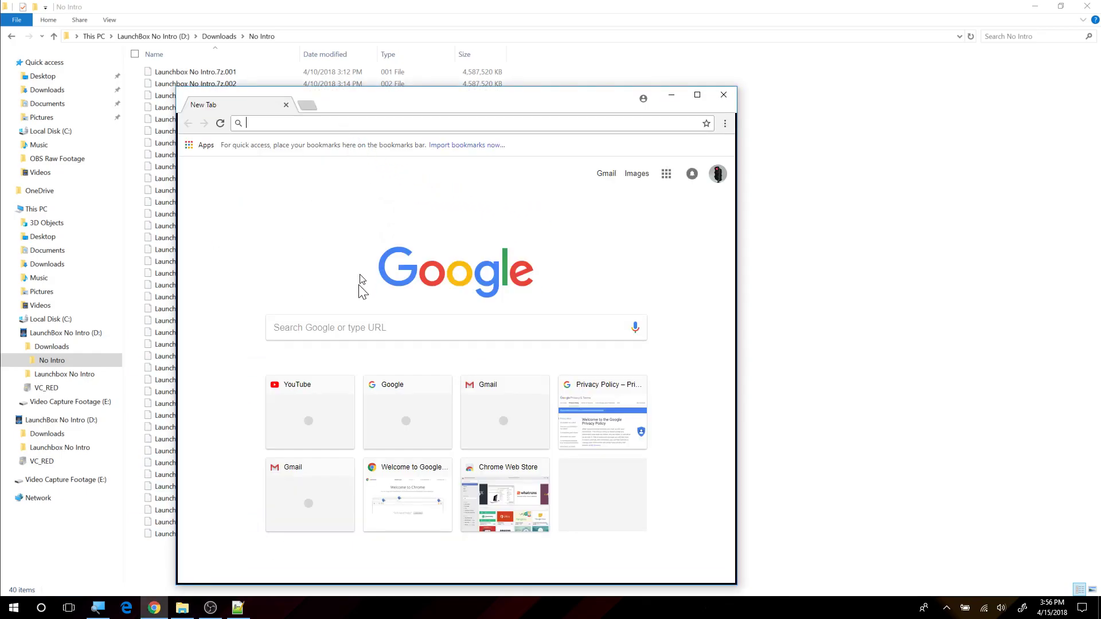
{"action": "left_click", "coordinate": [352, 328]}
{"action": "type", "text": "7"}
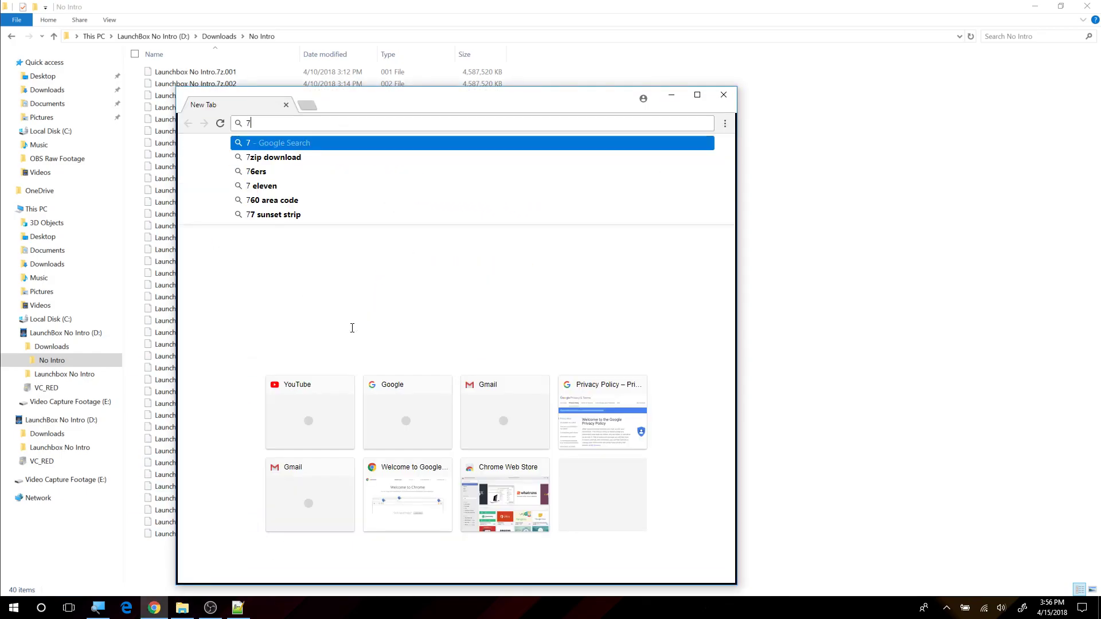
{"action": "type", "text": "-zip download"}
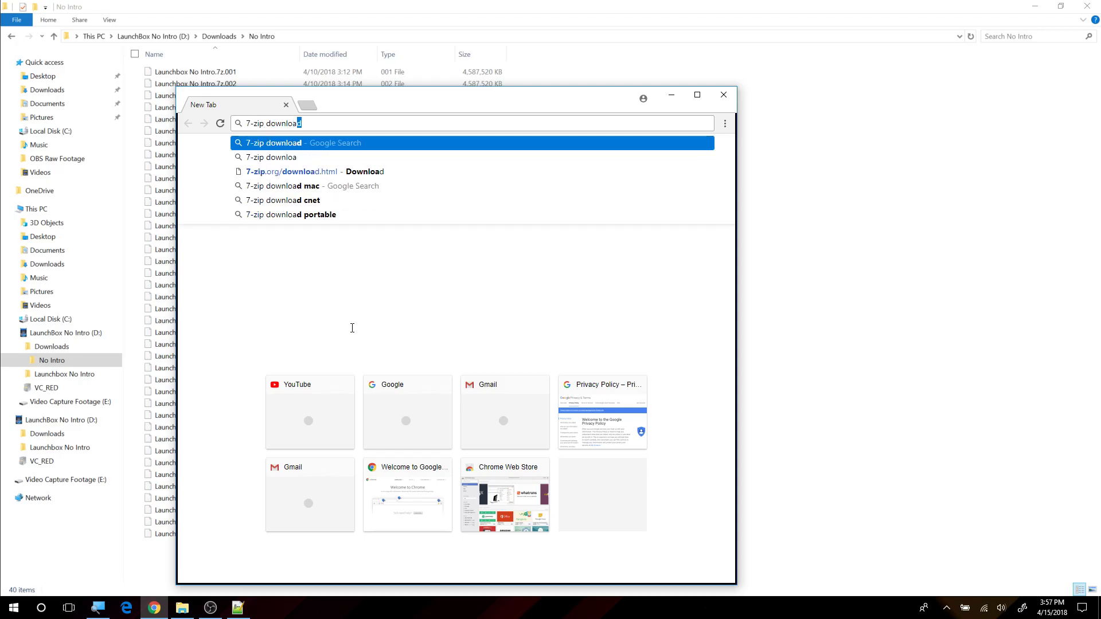
{"action": "key", "text": "Return"}
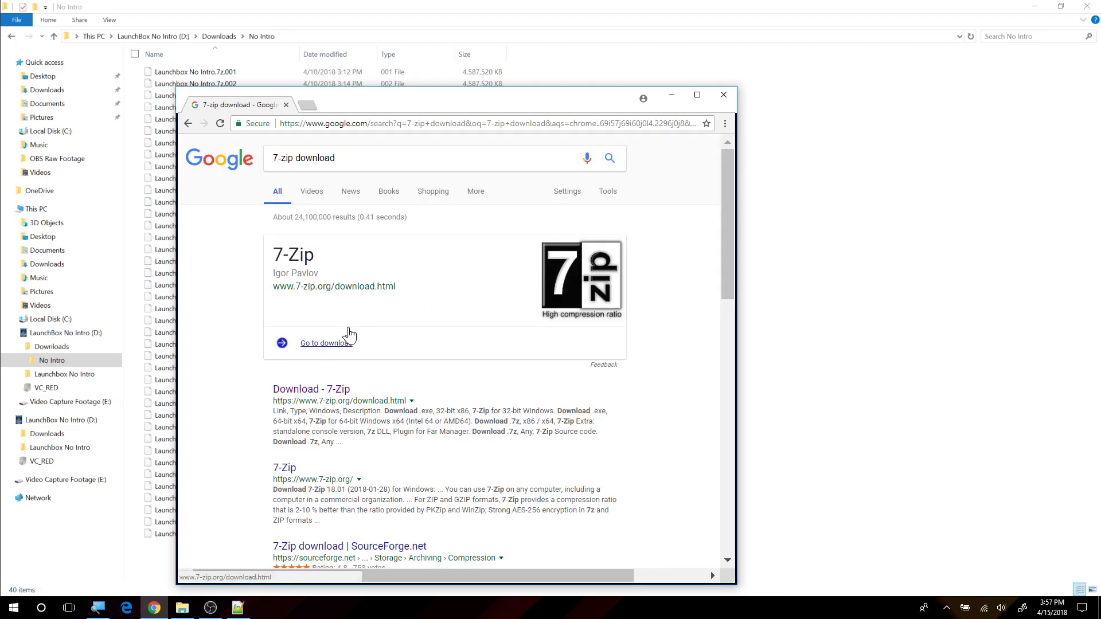
{"action": "left_click", "coordinate": [317, 390]}
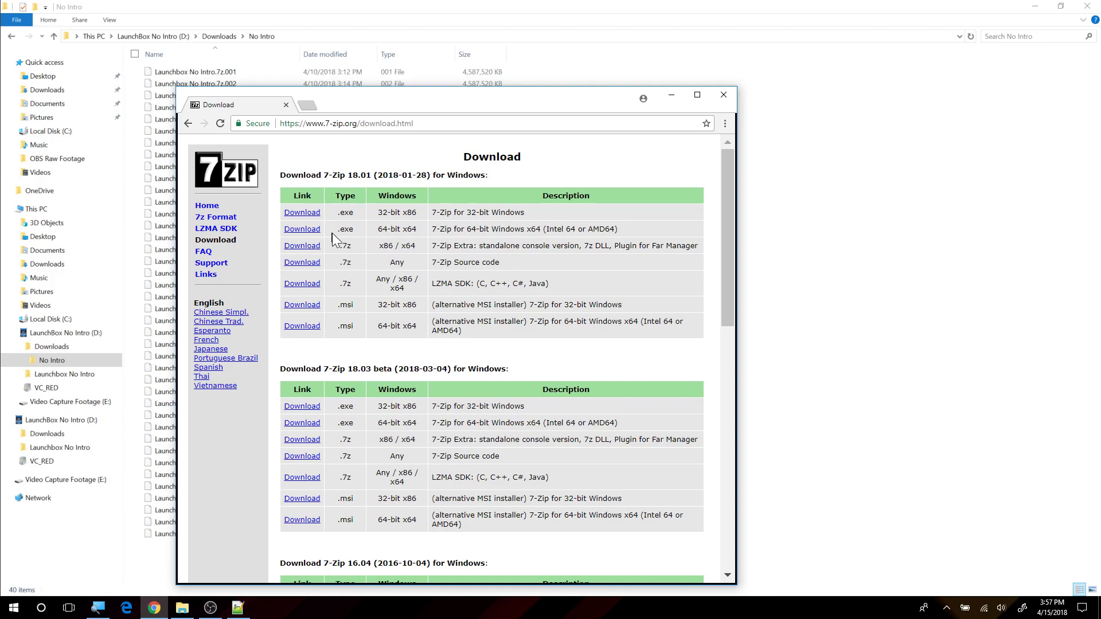
- Examine the 64-bit x64 .exe entry for 7-Zip 18.01 and close the browser
{"action": "left_click_drag", "start_coordinate": [421, 228], "coordinate": [337, 229]}
{"action": "left_click", "coordinate": [394, 232]}
{"action": "left_click", "coordinate": [723, 95]}
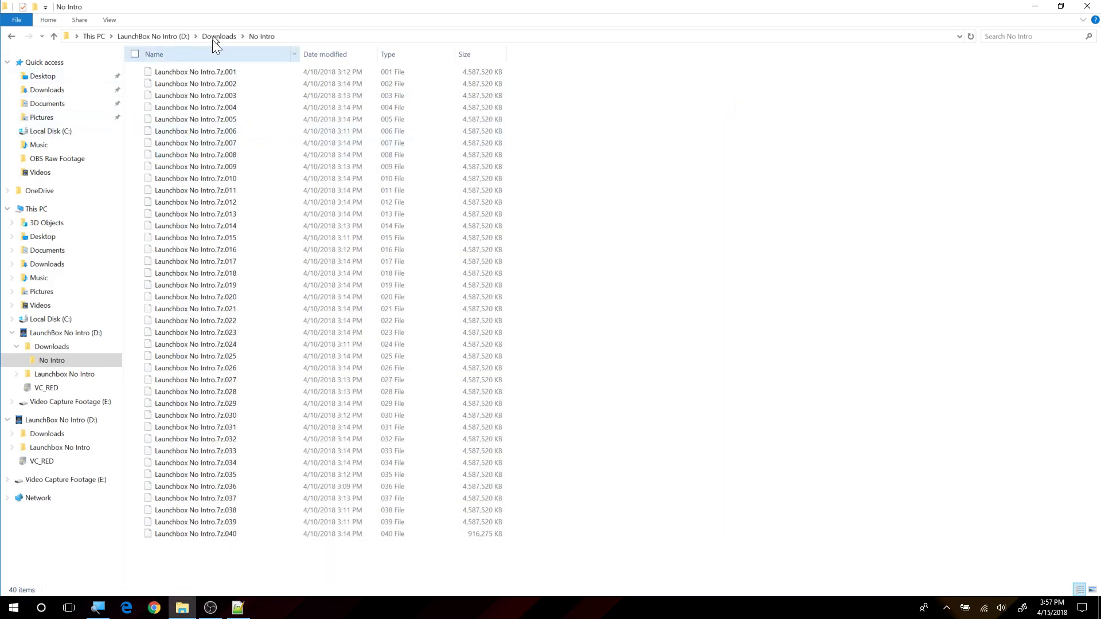
- Start extracting Launchbox No Intro.7z.001 into the current folder with 7-Zip, and cancel the extraction
{"action": "right_click", "coordinate": [196, 74]}
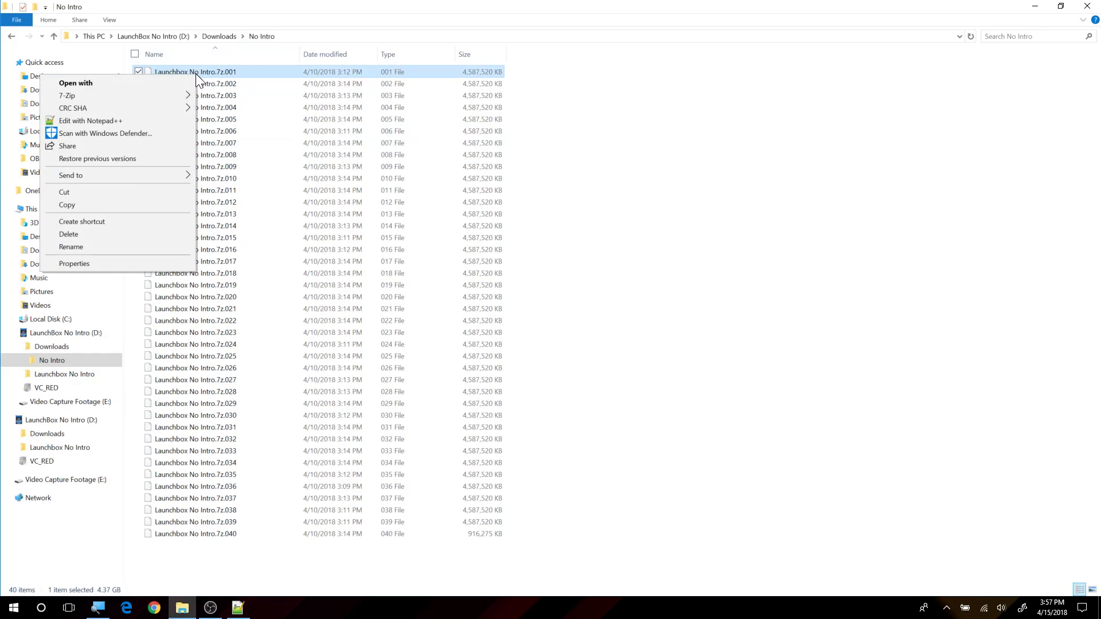
{"action": "mouse_move", "coordinate": [177, 97]}
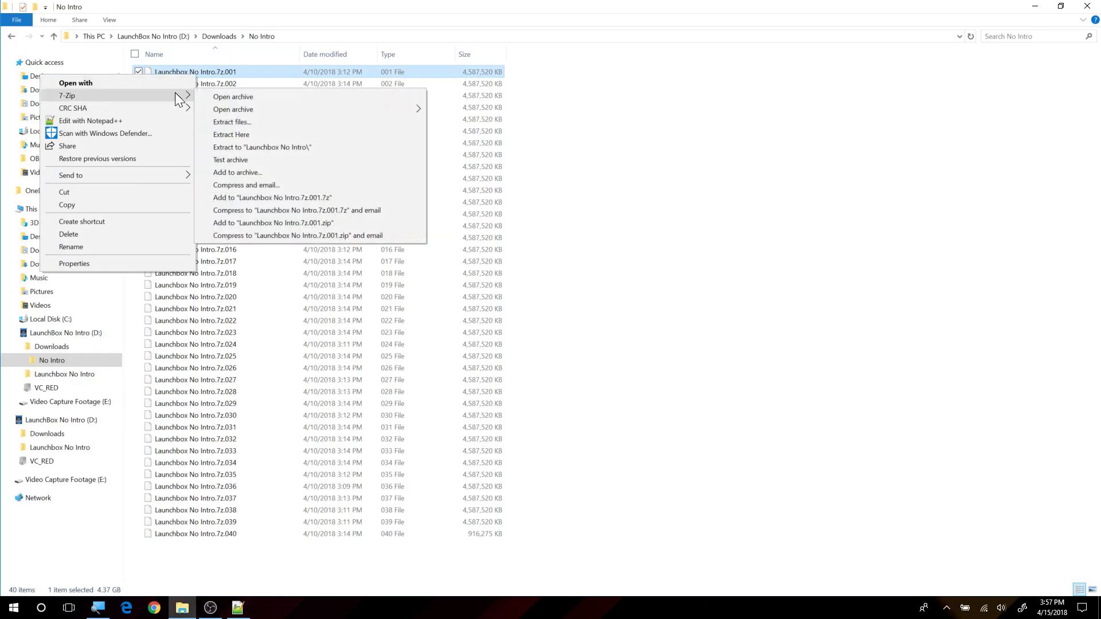
{"action": "left_click", "coordinate": [254, 134]}
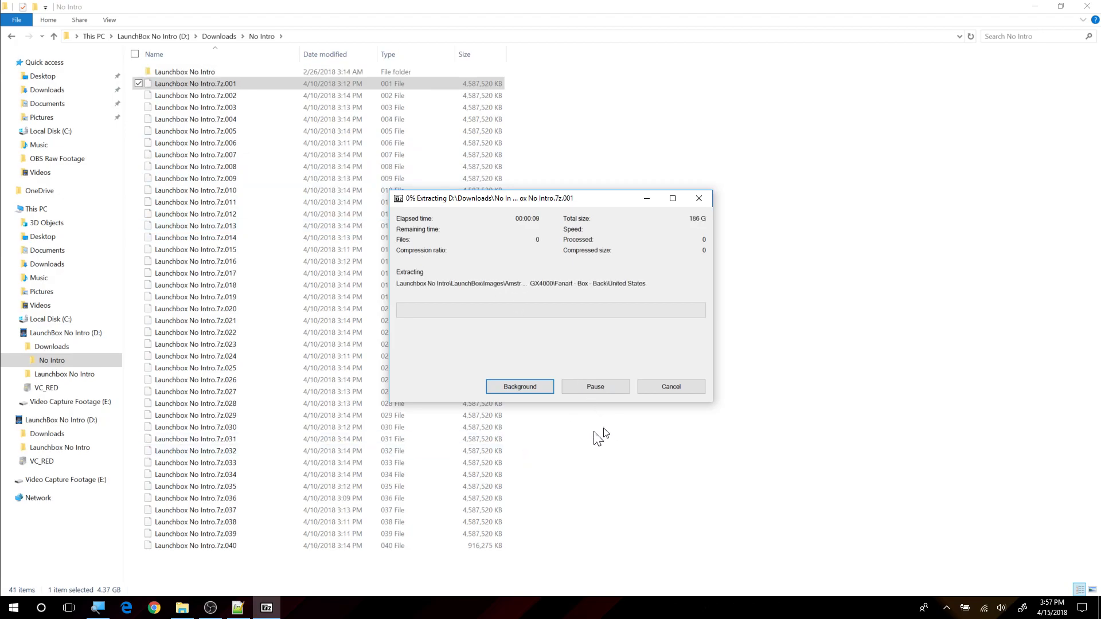
{"action": "left_click", "coordinate": [674, 390]}
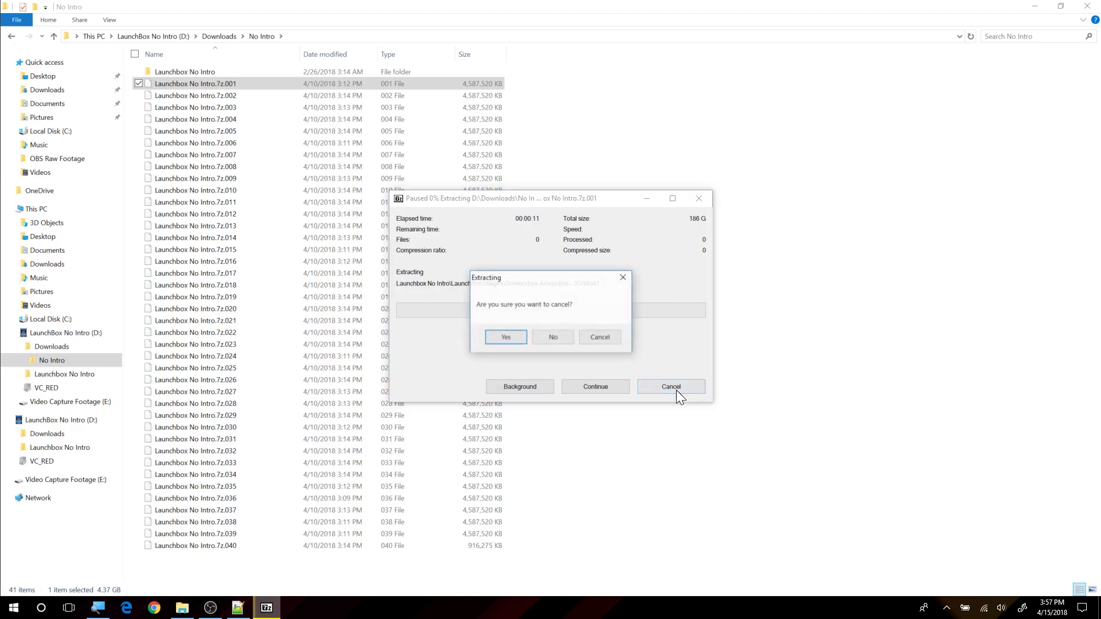
{"action": "left_click", "coordinate": [517, 338]}
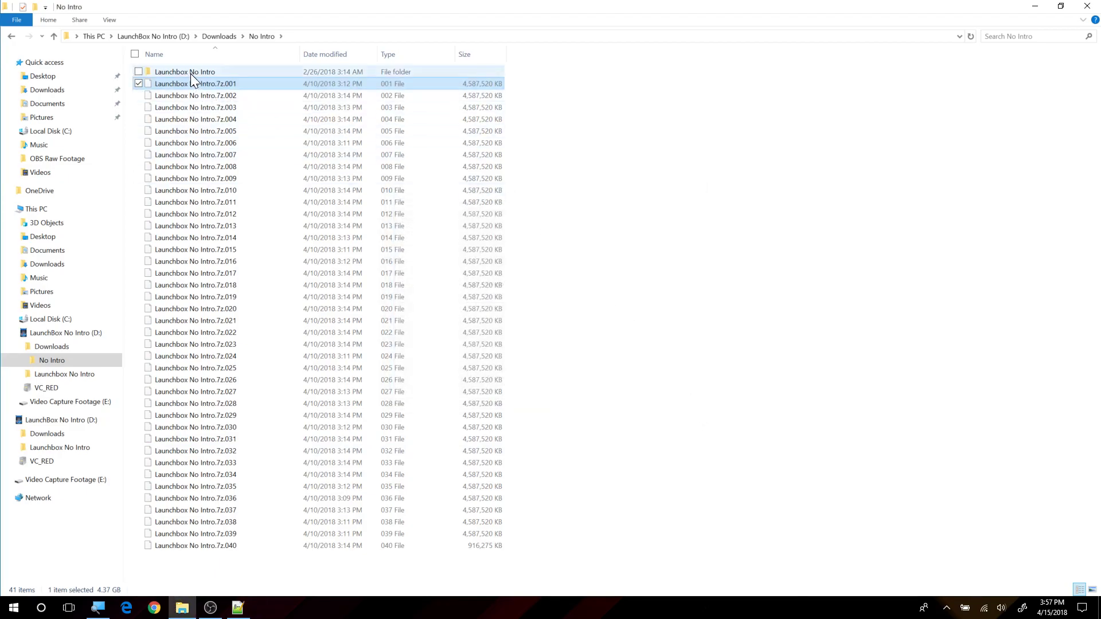
- View the contents of the extracted Launchbox No Intro folder and return to the No Intro folder
{"action": "double_click", "coordinate": [195, 73]}
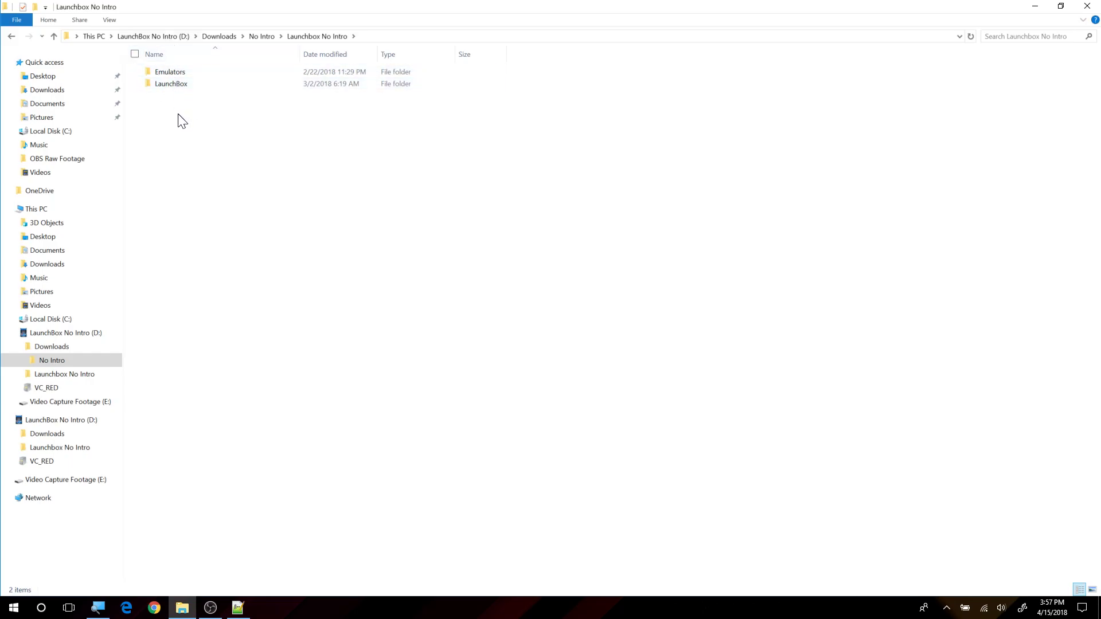
{"action": "left_click", "coordinate": [261, 36]}
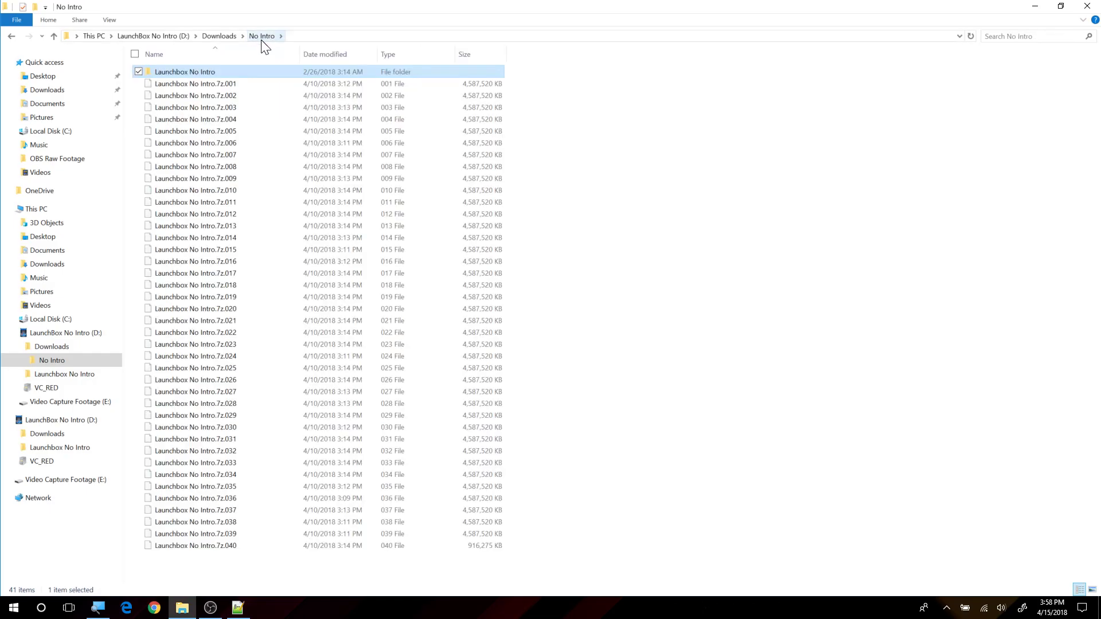
{"action": "left_click", "coordinate": [518, 106]}
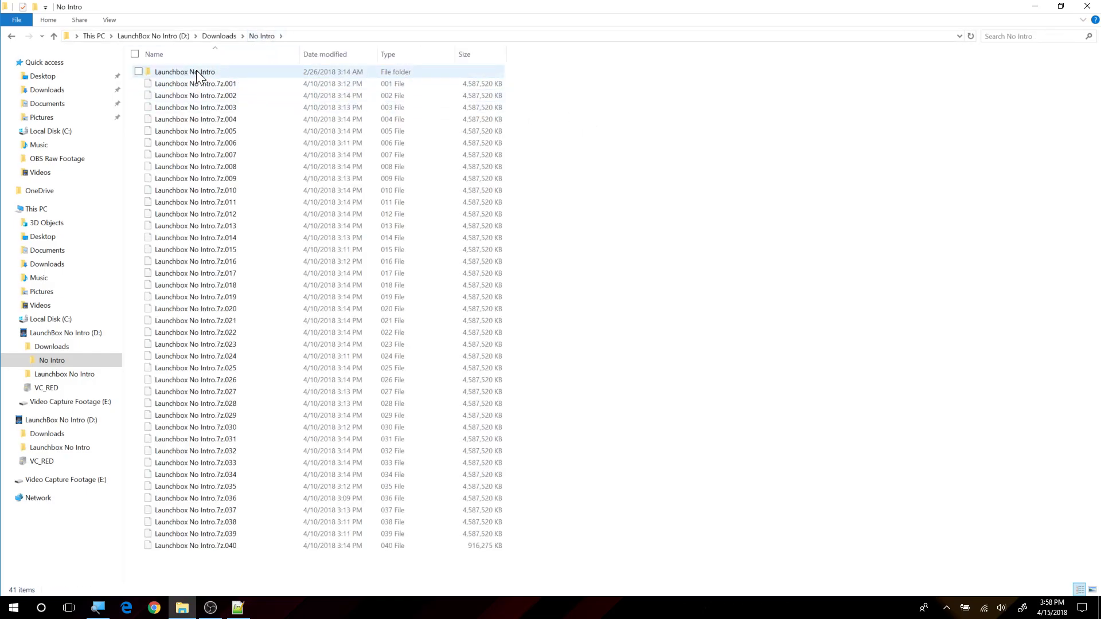
- Try to move the extracted Launchbox No Intro folder to the LaunchBox No Intro (D:) drive
{"action": "left_click_drag", "start_coordinate": [197, 70], "coordinate": [77, 330]}
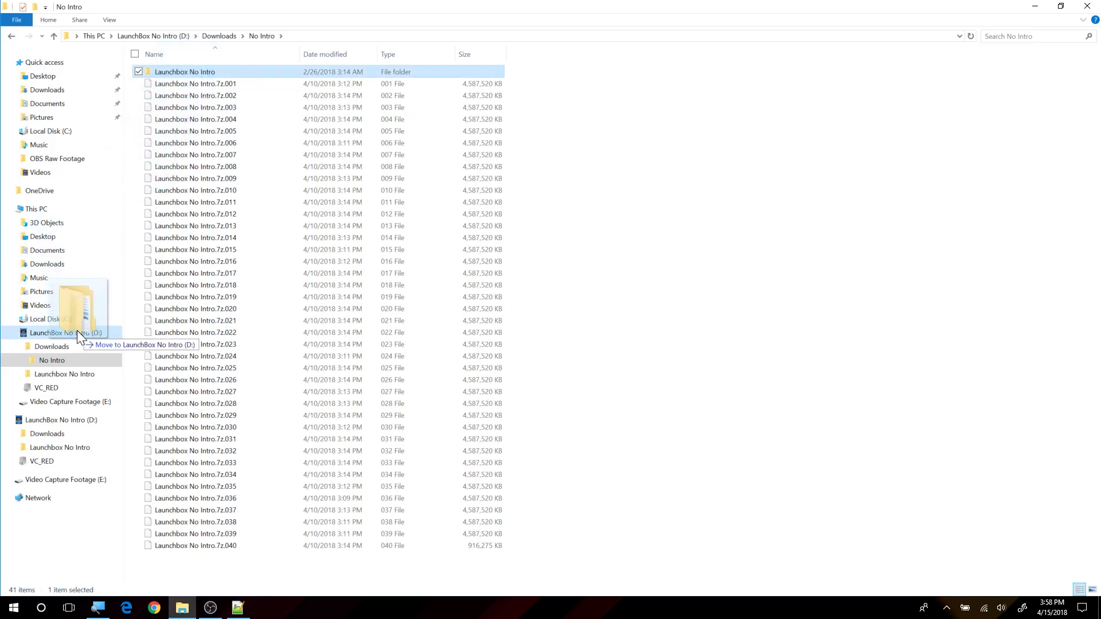
{"action": "left_click_drag", "start_coordinate": [77, 331], "coordinate": [651, 118]}
{"action": "left_click", "coordinate": [652, 118]}
- Delete the partially extracted Launchbox No Intro folder from Downloads\No Intro
{"action": "right_click", "coordinate": [197, 70]}
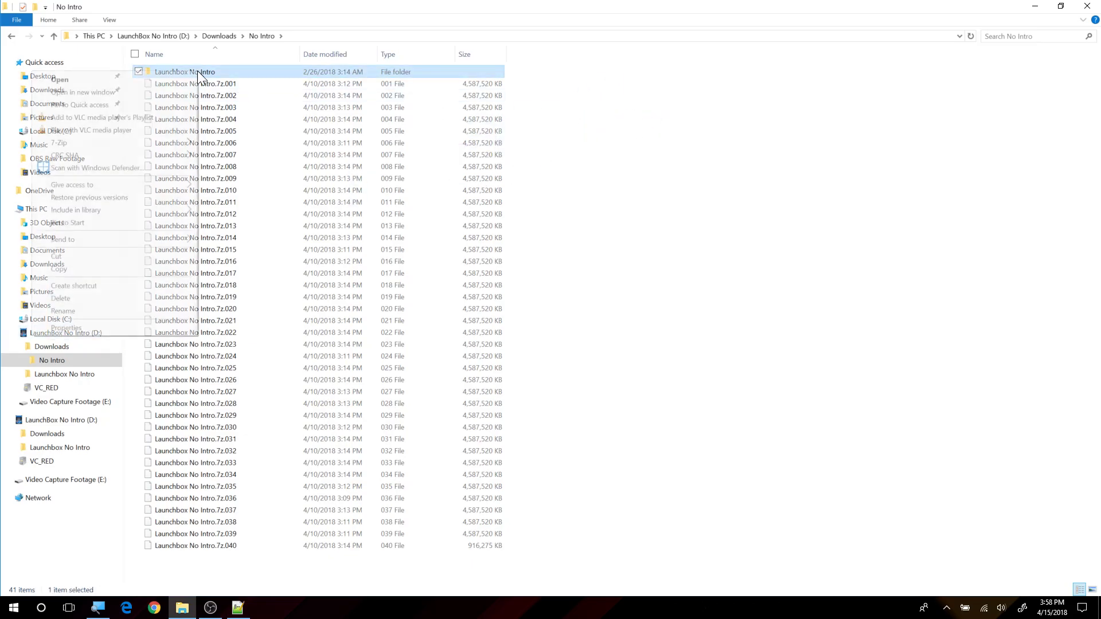
{"action": "left_click", "coordinate": [70, 301]}
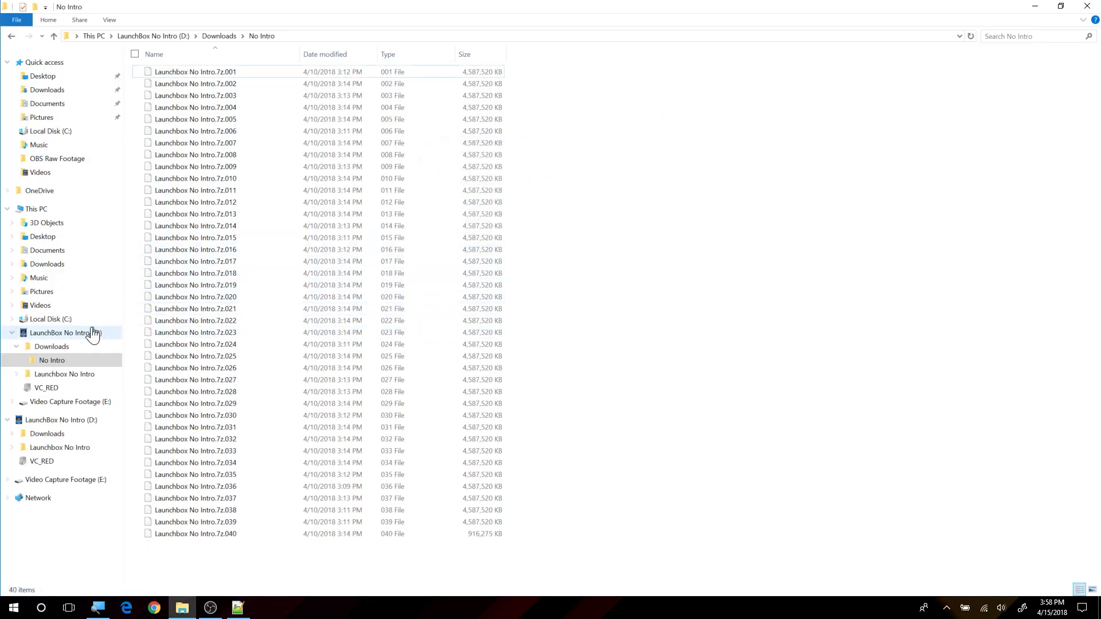
- Open the Launchbox No Intro folder at the root of the D: drive, read its Read me file and close that file
{"action": "left_click", "coordinate": [65, 332]}
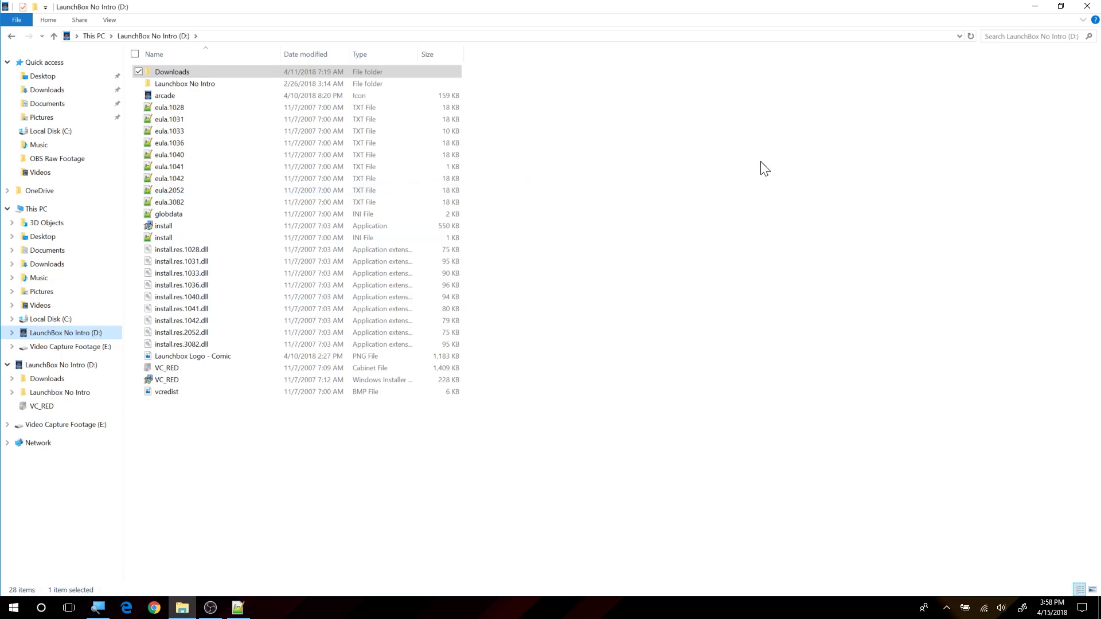
{"action": "left_click", "coordinate": [899, 181]}
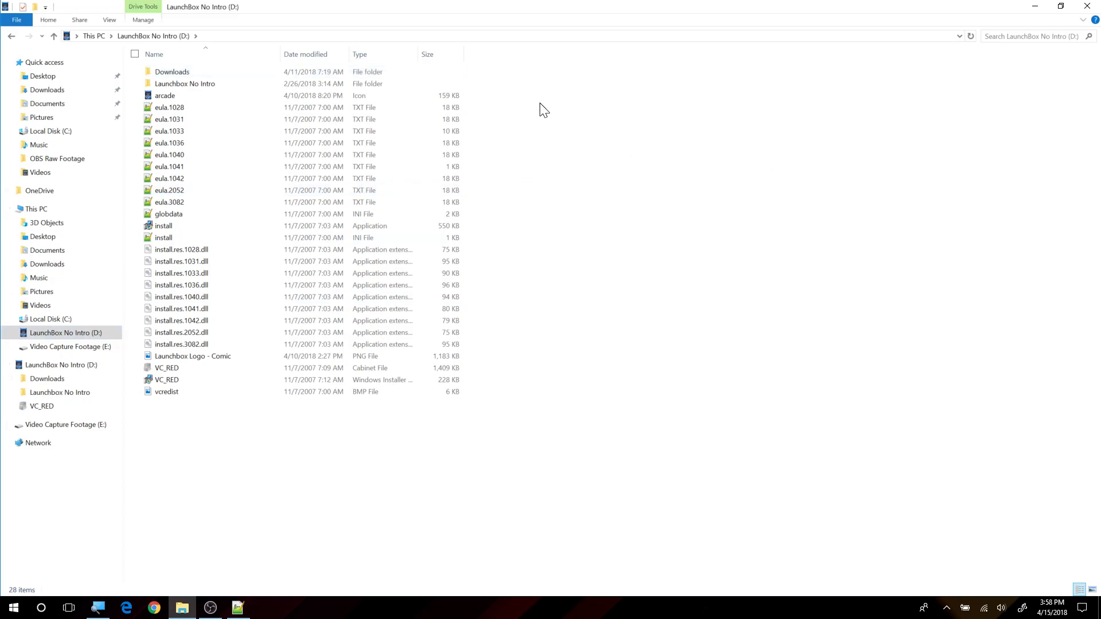
{"action": "double_click", "coordinate": [205, 88]}
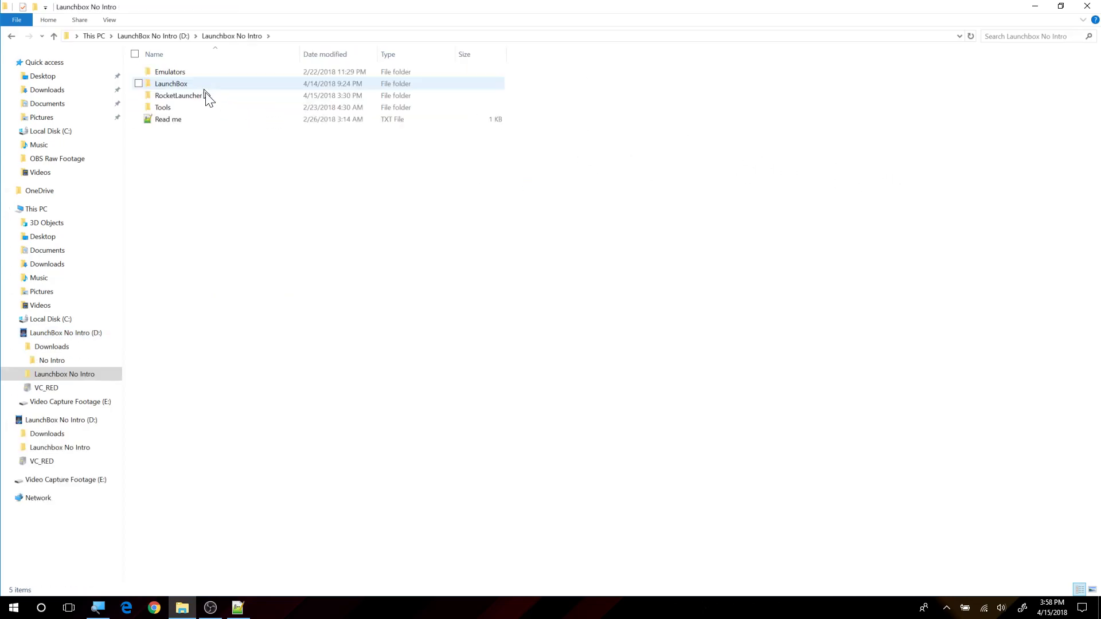
{"action": "double_click", "coordinate": [169, 120]}
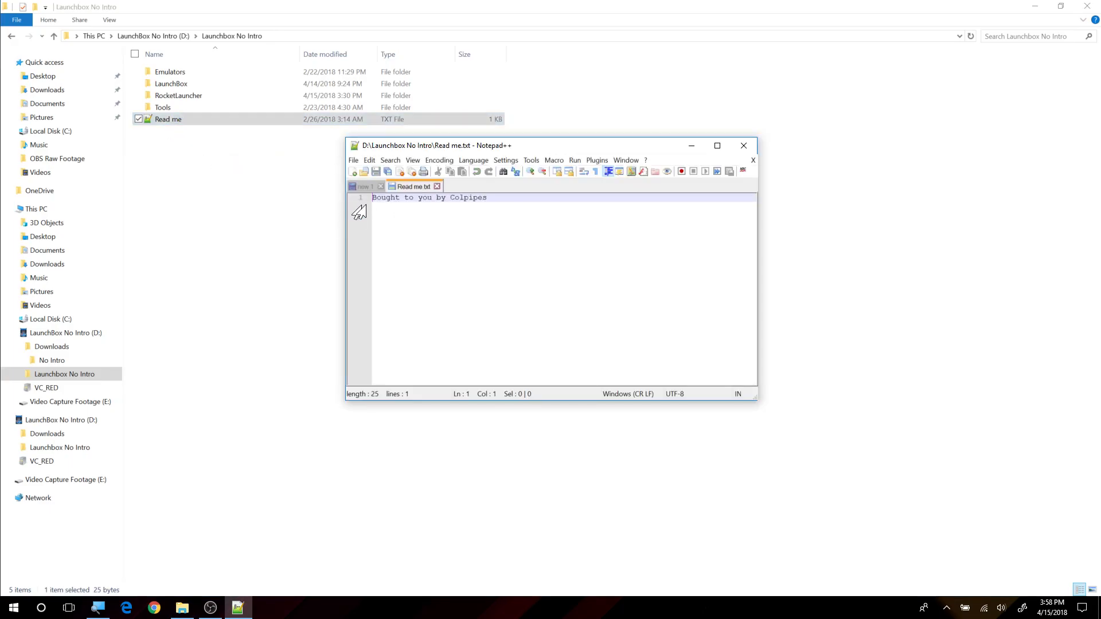
{"action": "left_click", "coordinate": [753, 164]}
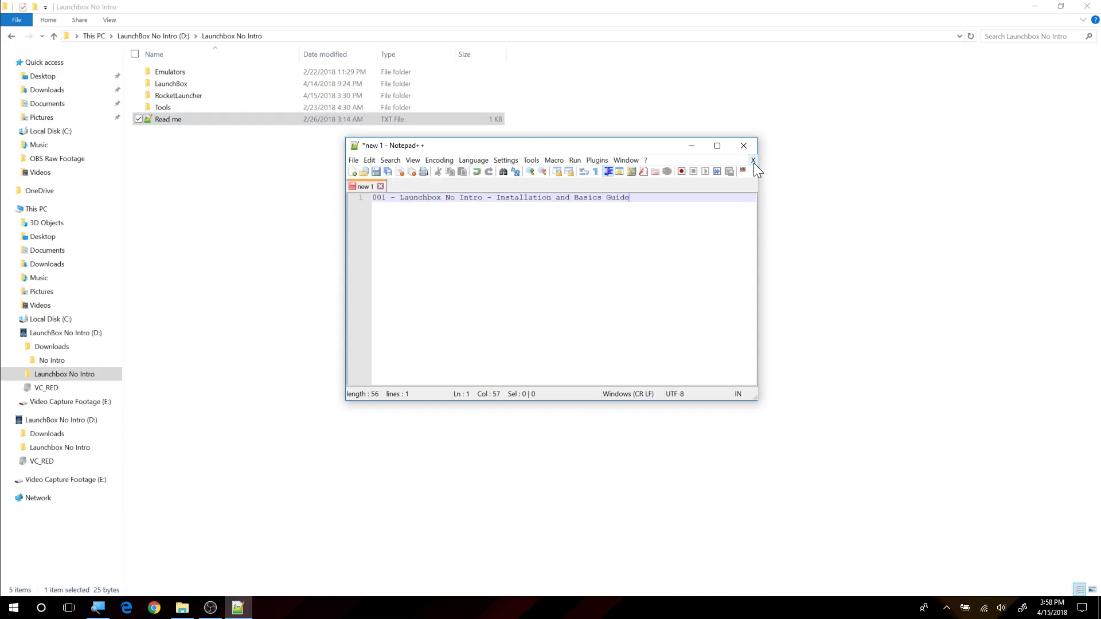
- Close the unsaved "new 1" note without saving it, and exit Notepad++
{"action": "left_click", "coordinate": [753, 163]}
{"action": "left_click", "coordinate": [544, 345]}
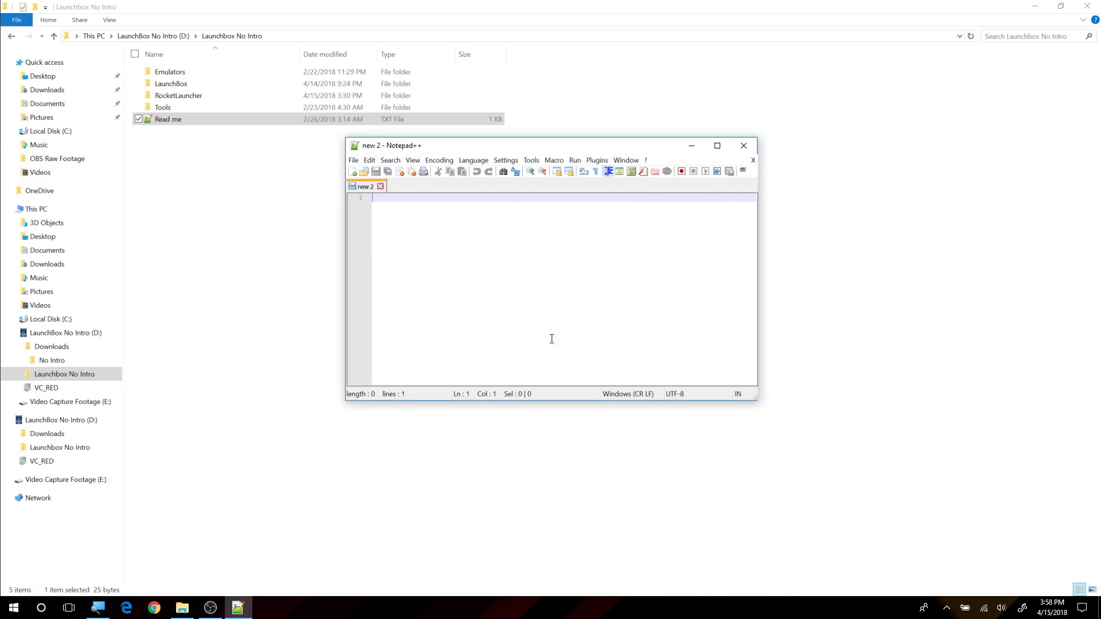
{"action": "left_click", "coordinate": [742, 144]}
{"action": "left_click", "coordinate": [579, 192]}
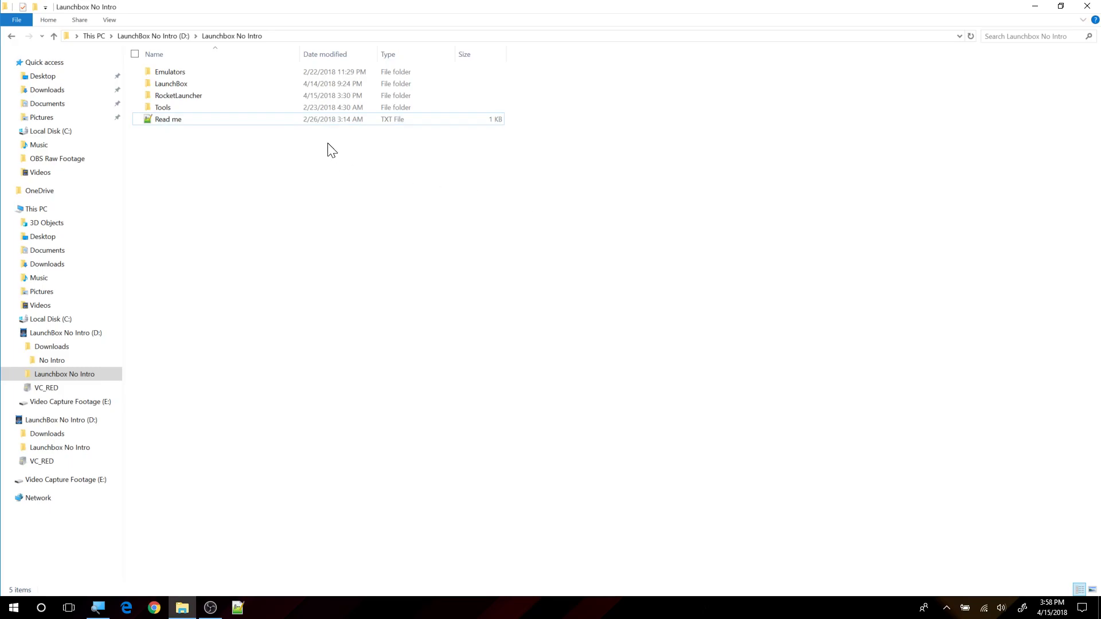
- Open the Emulators folder and expand Launchbox No Intro in the folder tree
{"action": "double_click", "coordinate": [185, 73]}
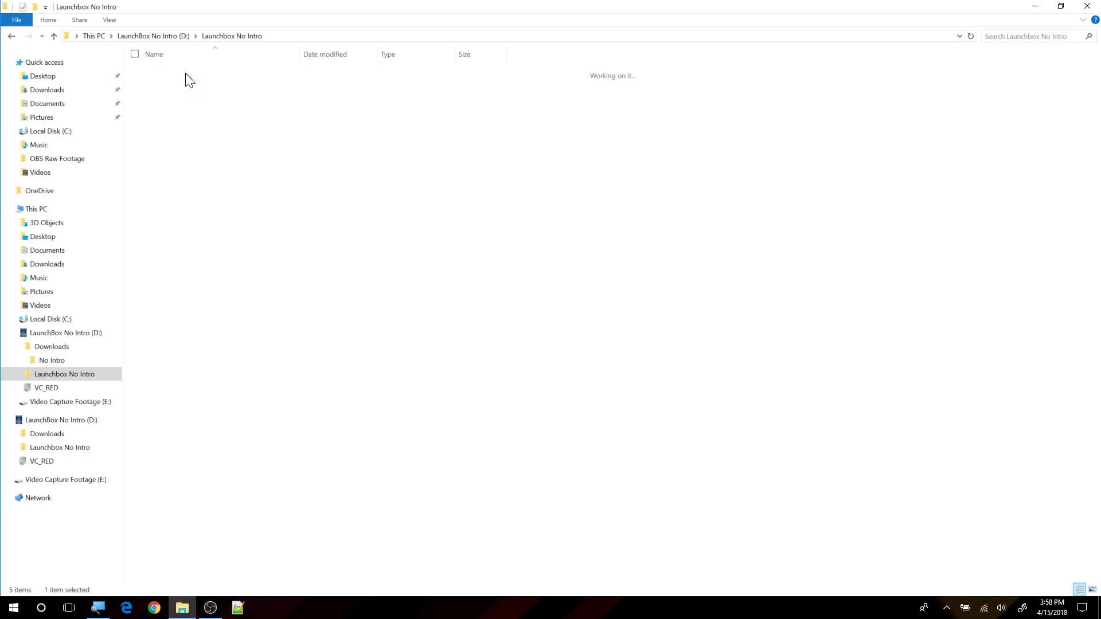
{"action": "left_click", "coordinate": [15, 373]}
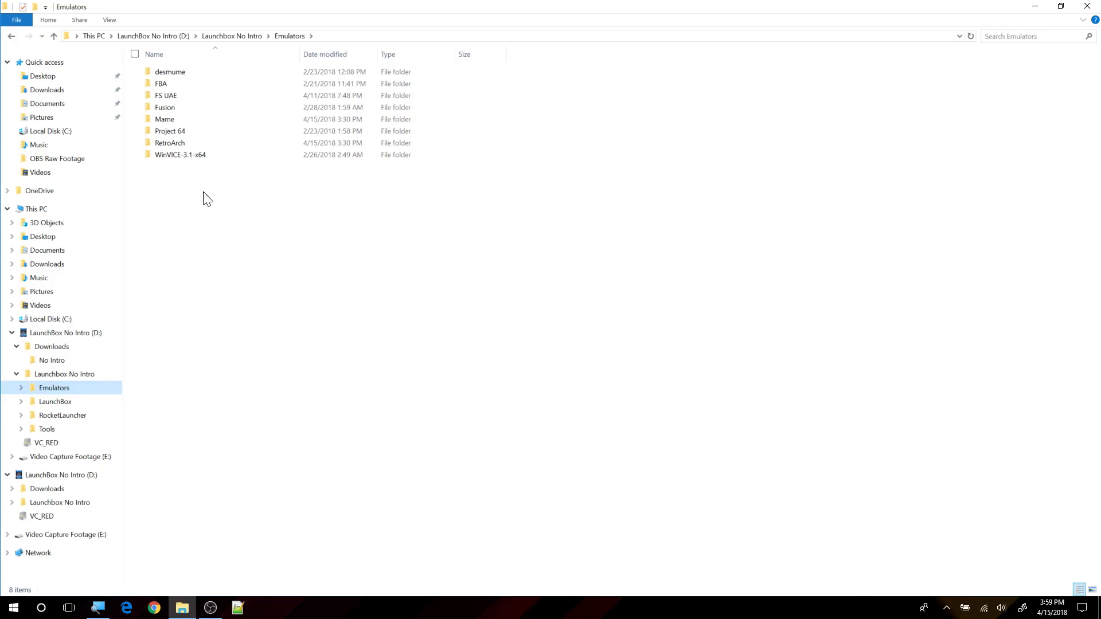
- Open the LaunchBox folder, look through the system folders inside its Games folder, and return to LaunchBox
{"action": "left_click", "coordinate": [66, 409]}
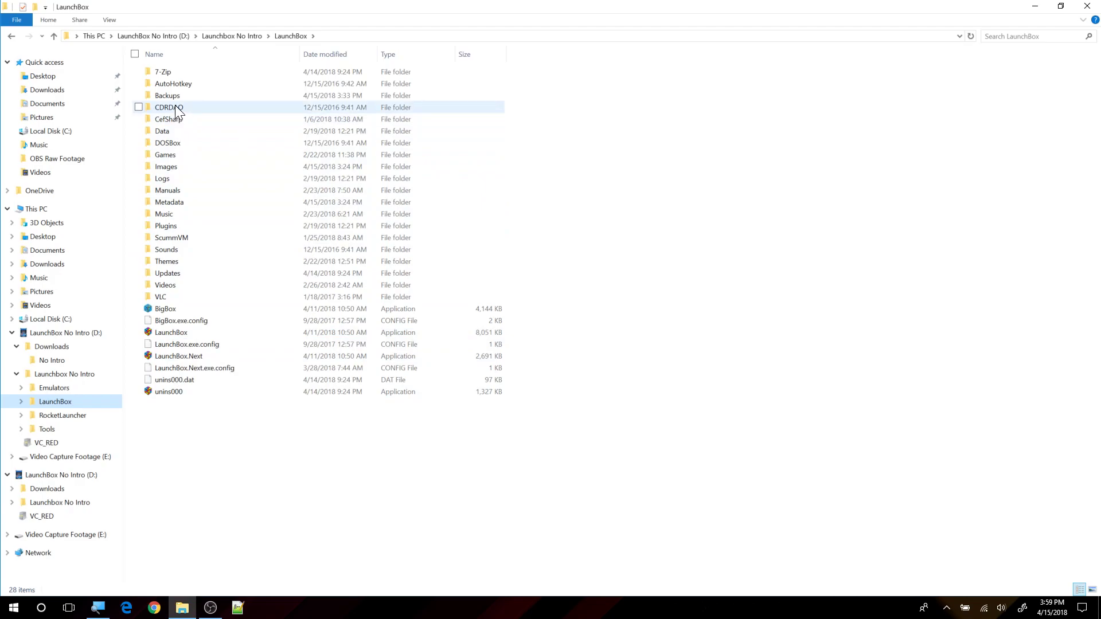
{"action": "double_click", "coordinate": [174, 156]}
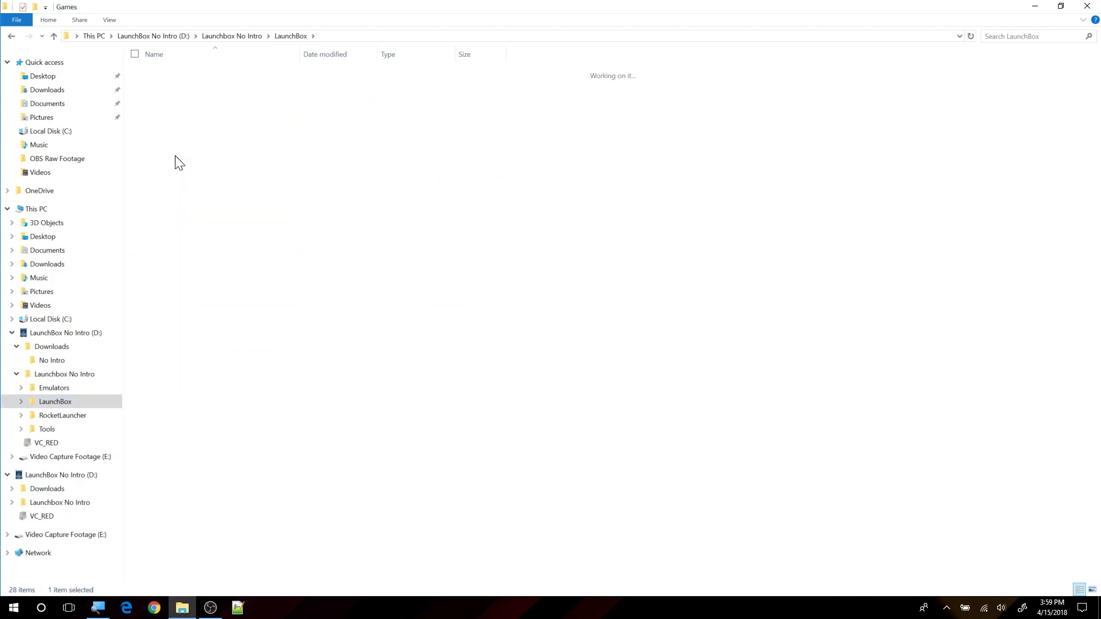
{"action": "scroll", "coordinate": [261, 180], "scroll_direction": "down", "scroll_amount": 2}
{"action": "scroll", "coordinate": [267, 194], "scroll_direction": "down", "scroll_amount": 6}
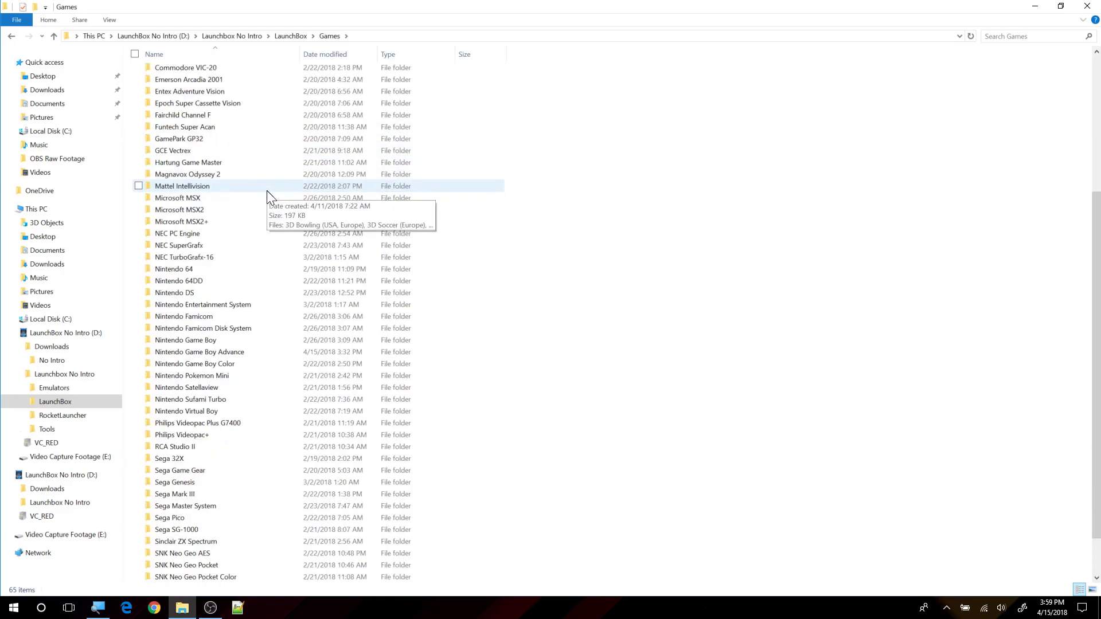
{"action": "scroll", "coordinate": [268, 196], "scroll_direction": "up", "scroll_amount": 8}
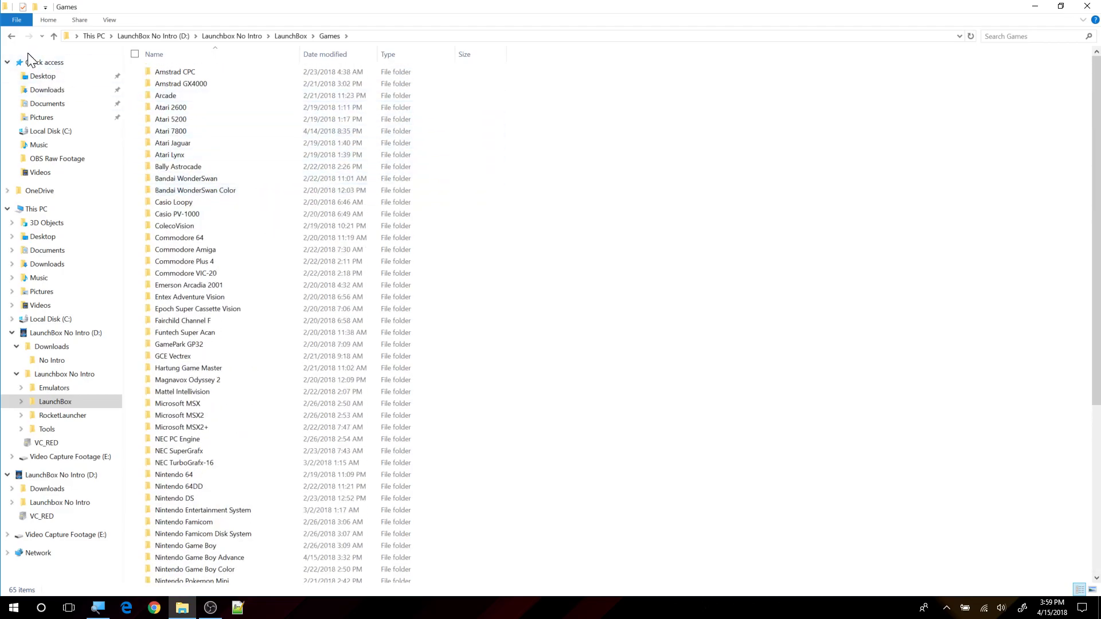
{"action": "left_click", "coordinate": [12, 36]}
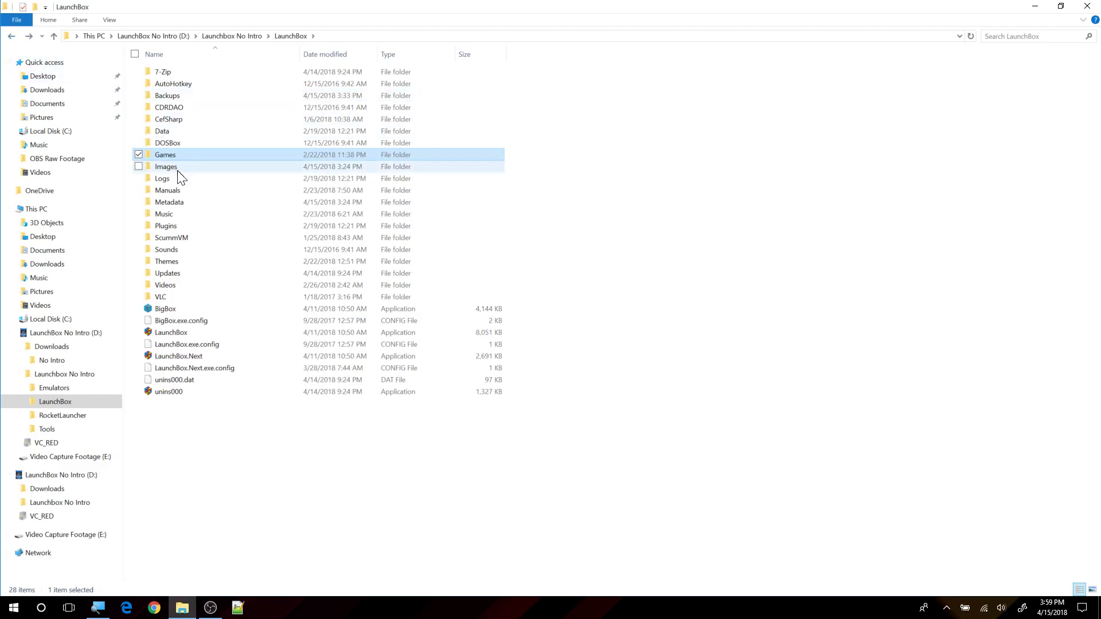
- Browse LaunchBox's Images folder and its Platforms subfolder, then return to the LaunchBox folder
{"action": "double_click", "coordinate": [173, 166]}
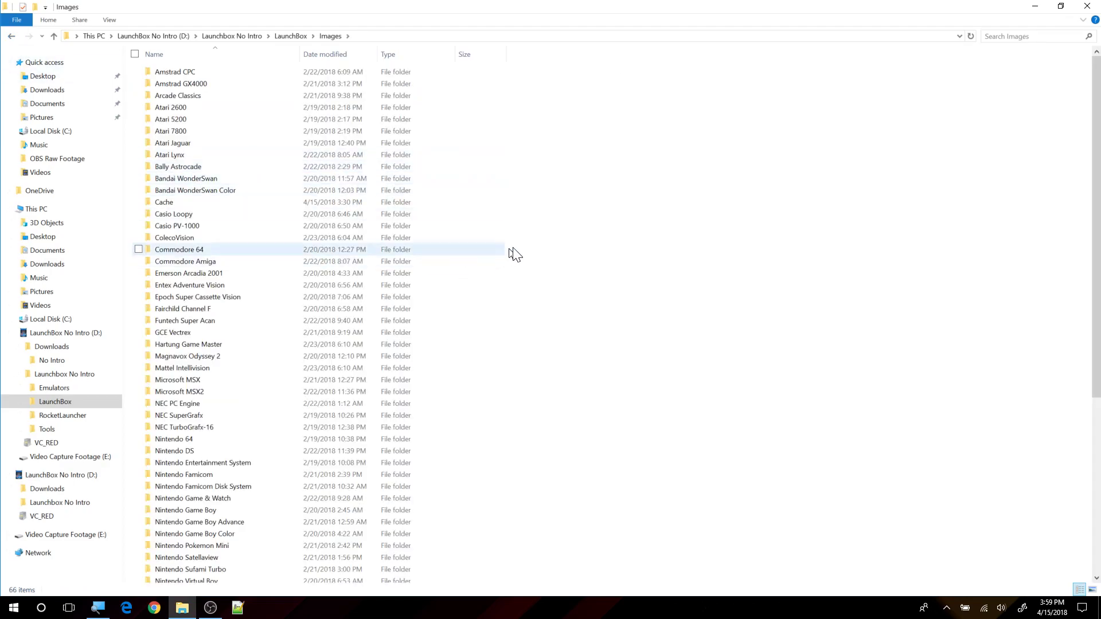
{"action": "scroll", "coordinate": [521, 252], "scroll_direction": "down", "scroll_amount": 7}
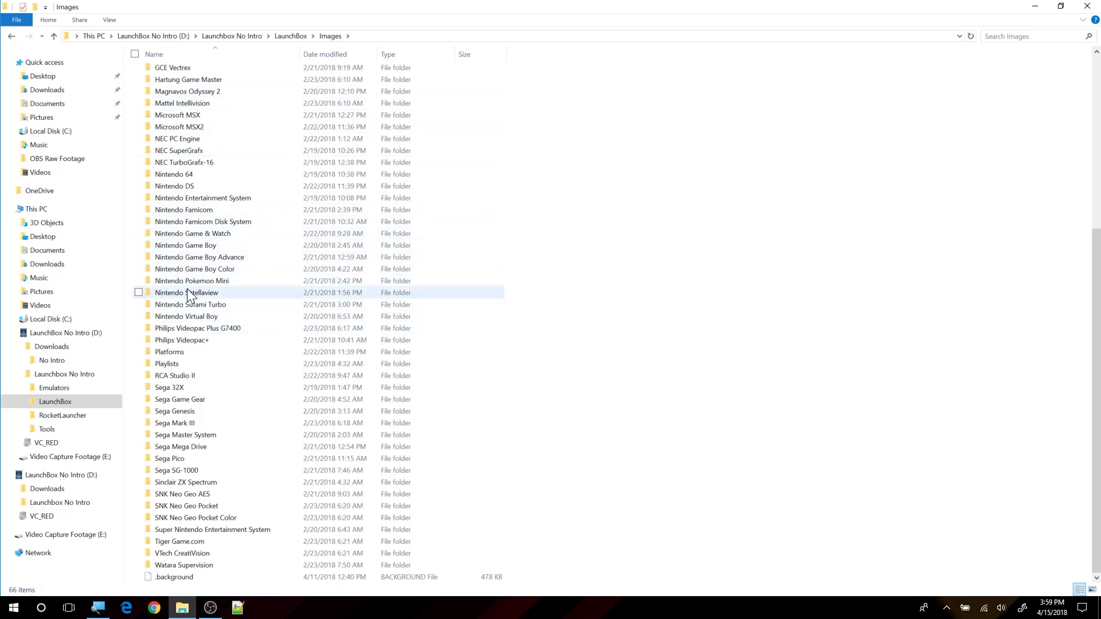
{"action": "double_click", "coordinate": [179, 352]}
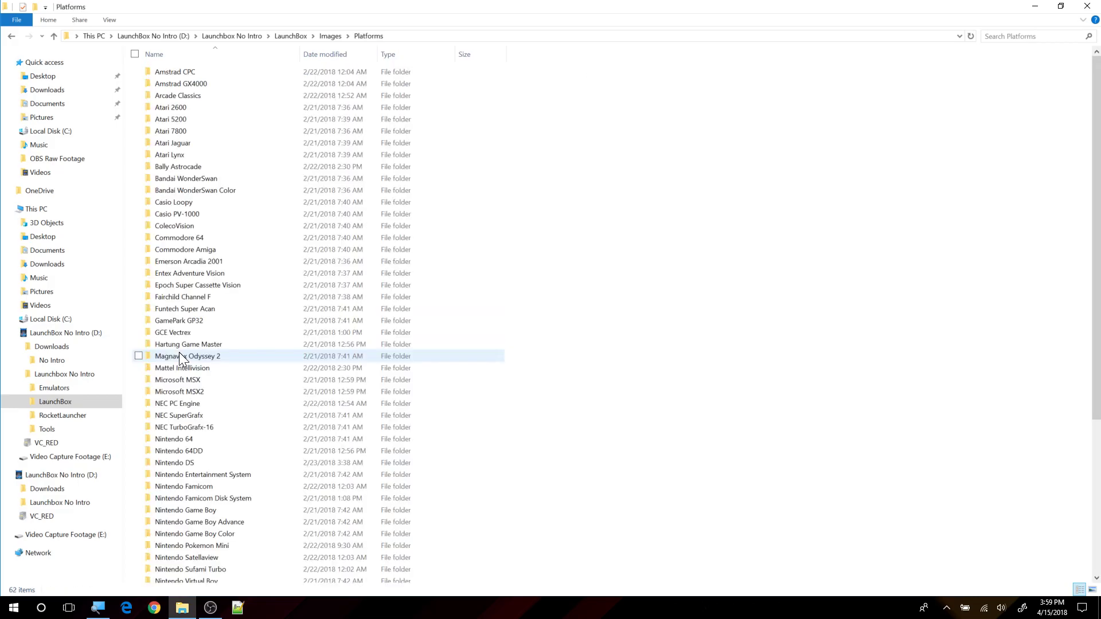
{"action": "scroll", "coordinate": [229, 265], "scroll_direction": "down", "scroll_amount": 6}
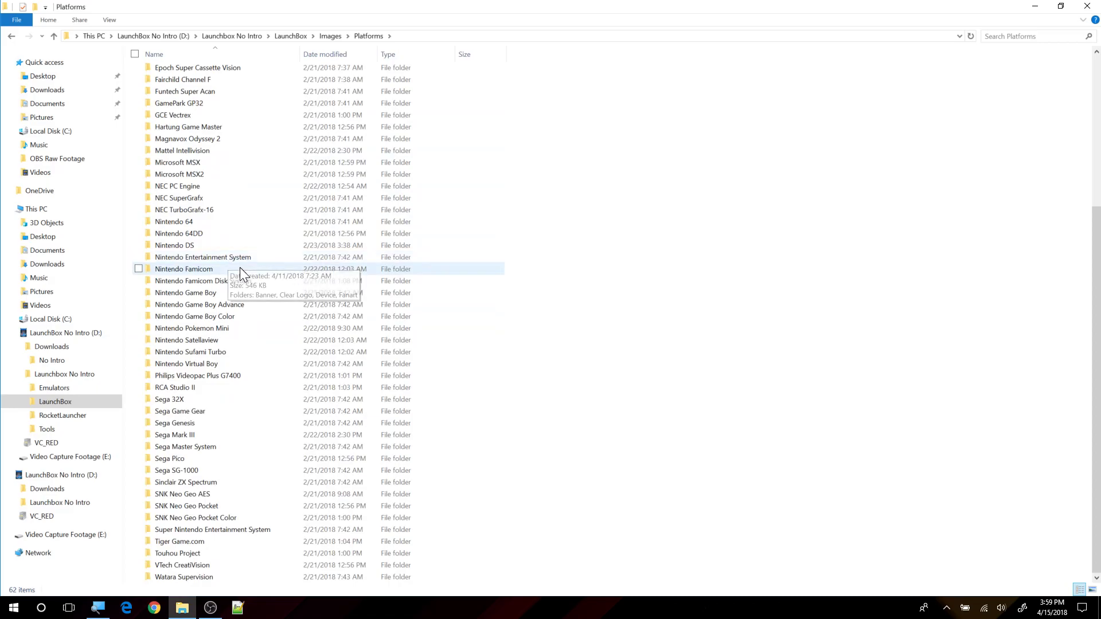
{"action": "left_click", "coordinate": [11, 36]}
{"action": "left_click", "coordinate": [11, 36]}
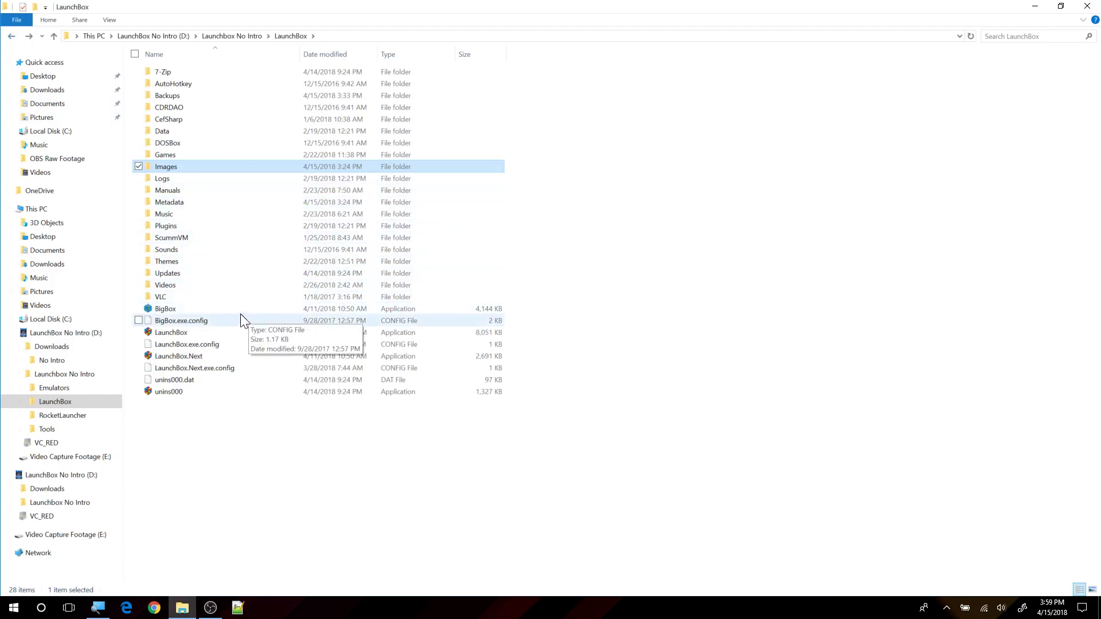
- Look through the system folders inside LaunchBox's Videos folder and return to the LaunchBox folder
{"action": "left_click", "coordinate": [170, 284]}
{"action": "double_click", "coordinate": [169, 284]}
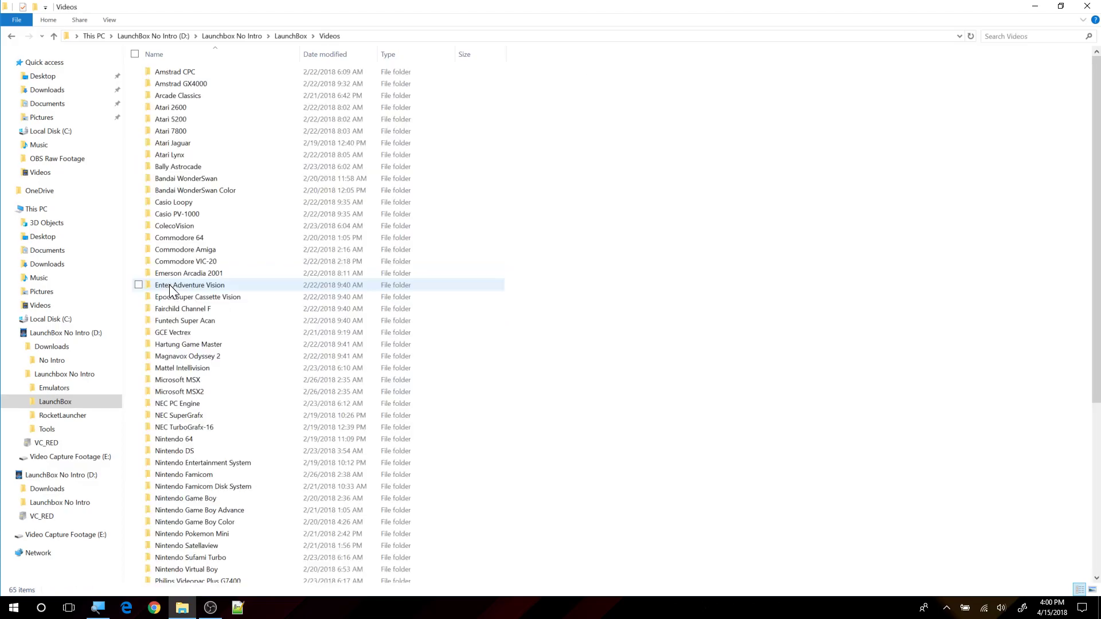
{"action": "scroll", "coordinate": [253, 304], "scroll_direction": "down", "scroll_amount": 4}
{"action": "scroll", "coordinate": [254, 305], "scroll_direction": "up", "scroll_amount": 4}
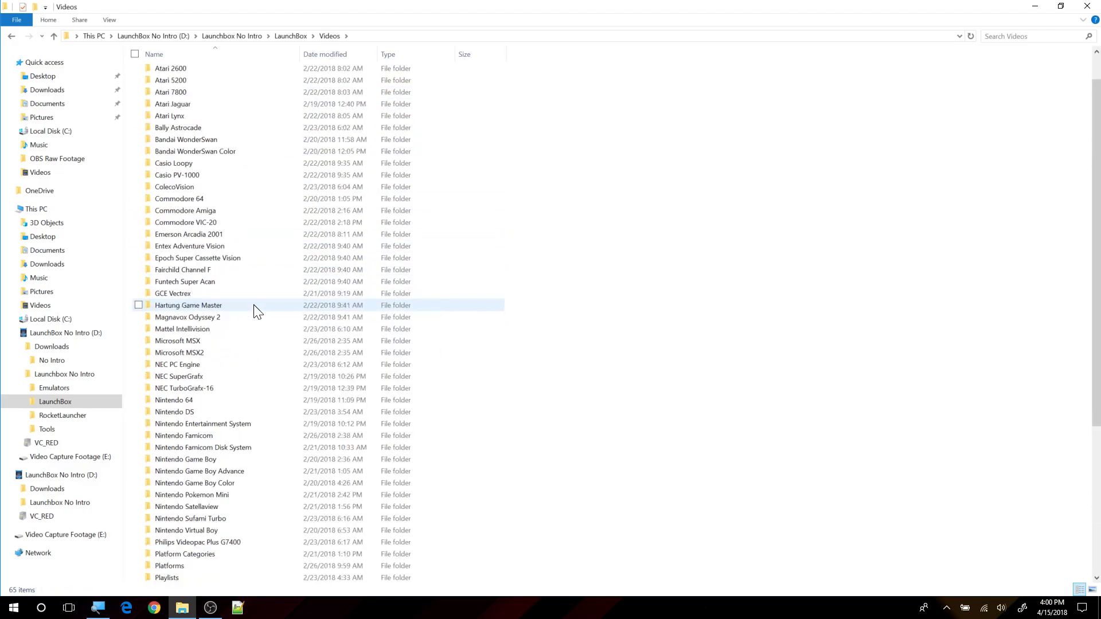
{"action": "left_click", "coordinate": [11, 36]}
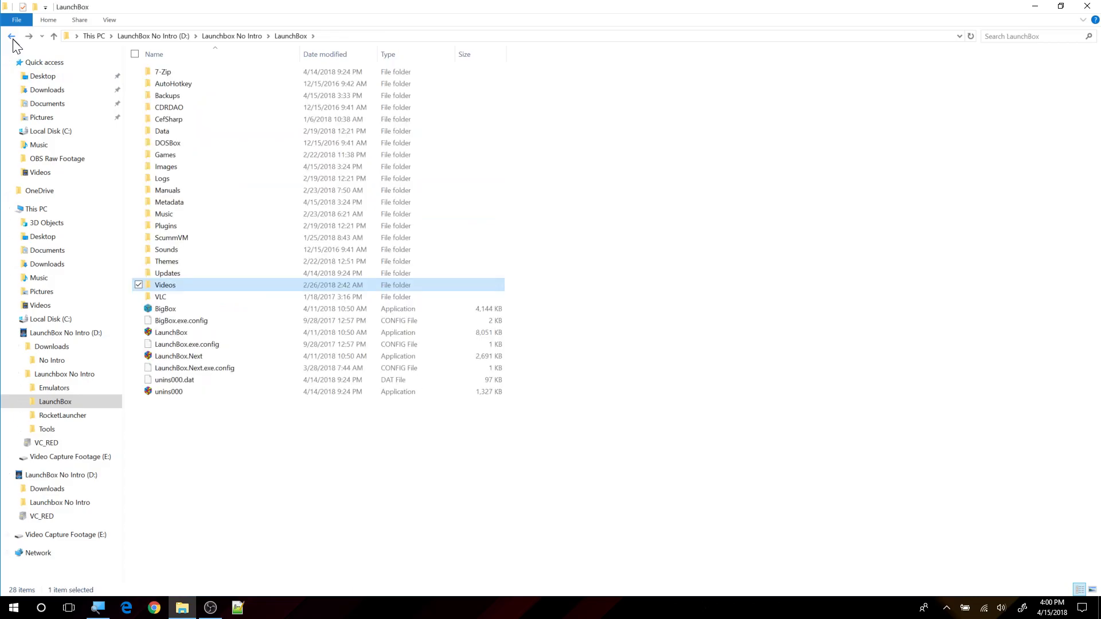
- From the Launchbox No Intro folder, open RocketLauncher, view RocketLauncherUI and its Settings subfolder, and return to RocketLauncher
{"action": "left_click", "coordinate": [71, 375]}
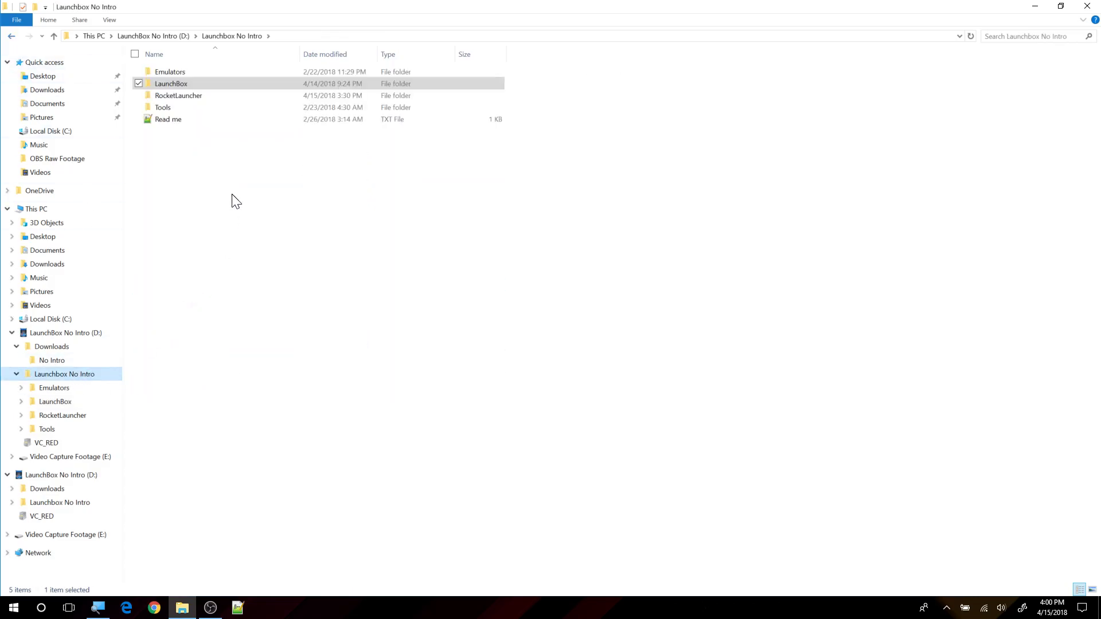
{"action": "left_click", "coordinate": [187, 95]}
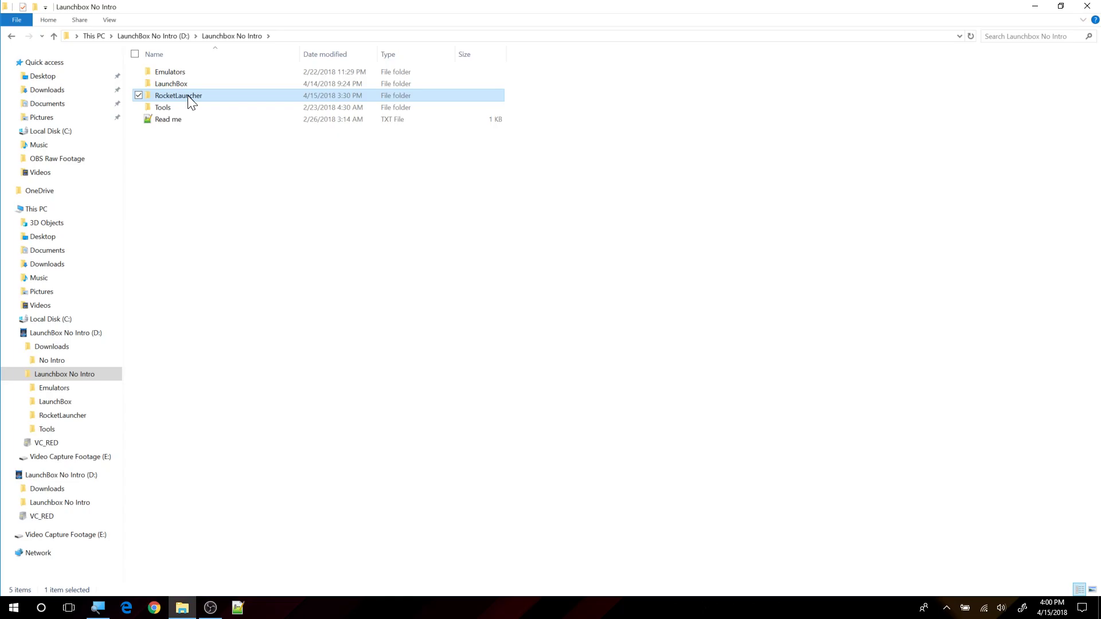
{"action": "double_click", "coordinate": [187, 95]}
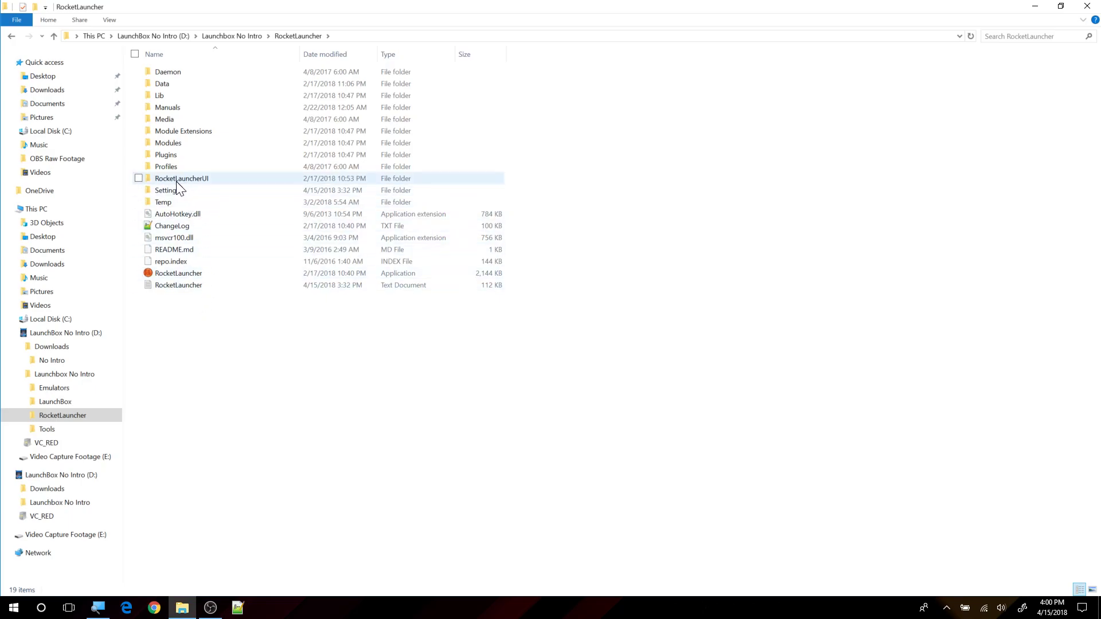
{"action": "double_click", "coordinate": [202, 180]}
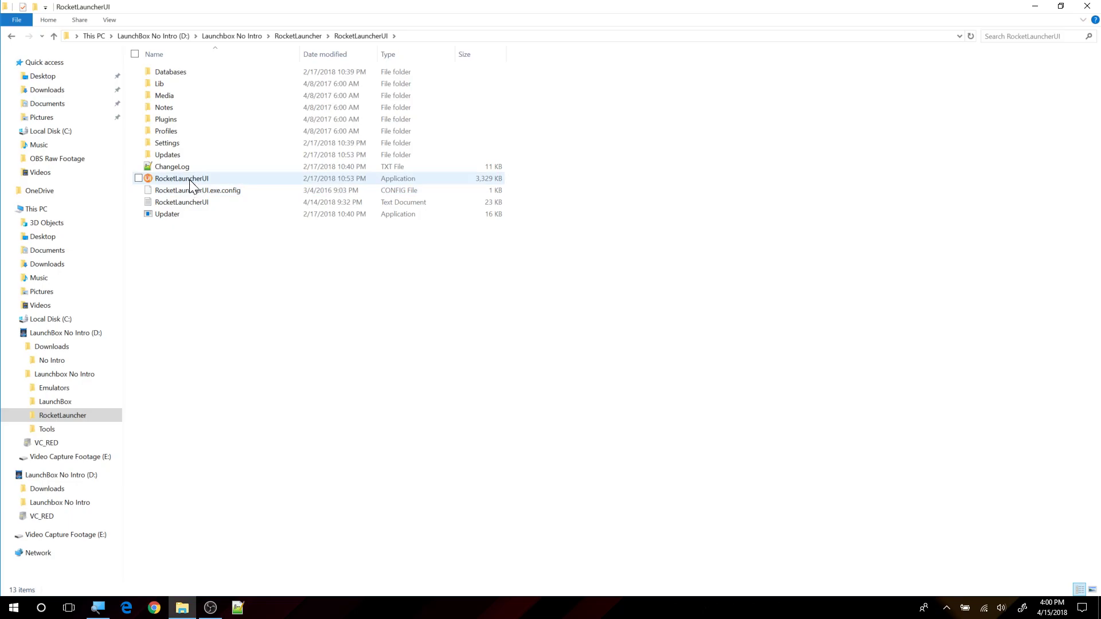
{"action": "double_click", "coordinate": [178, 146]}
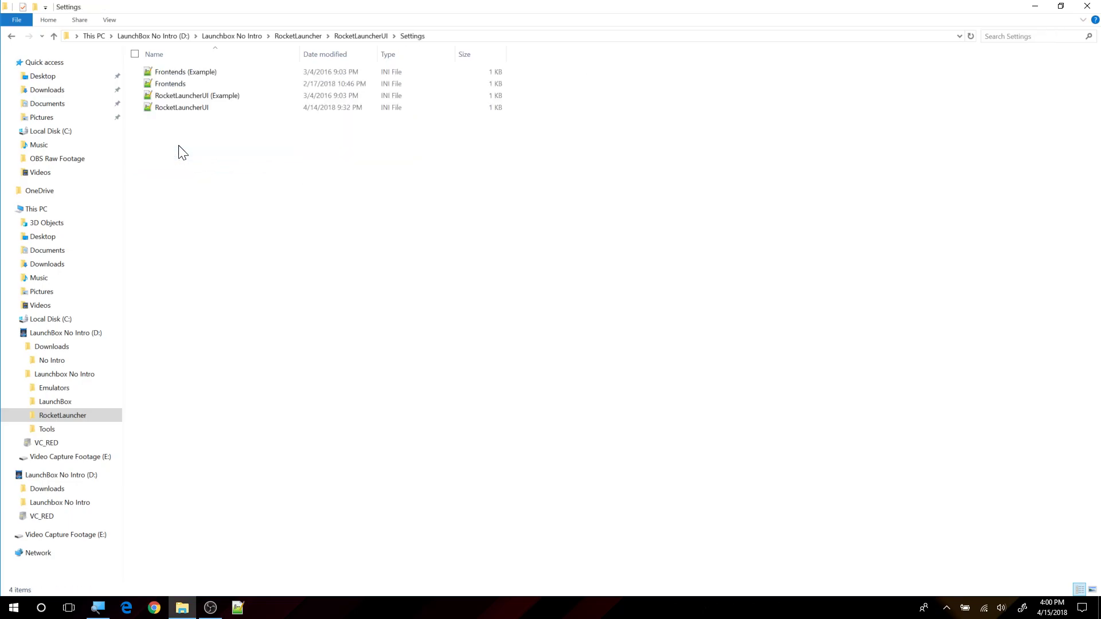
{"action": "left_click", "coordinate": [297, 36]}
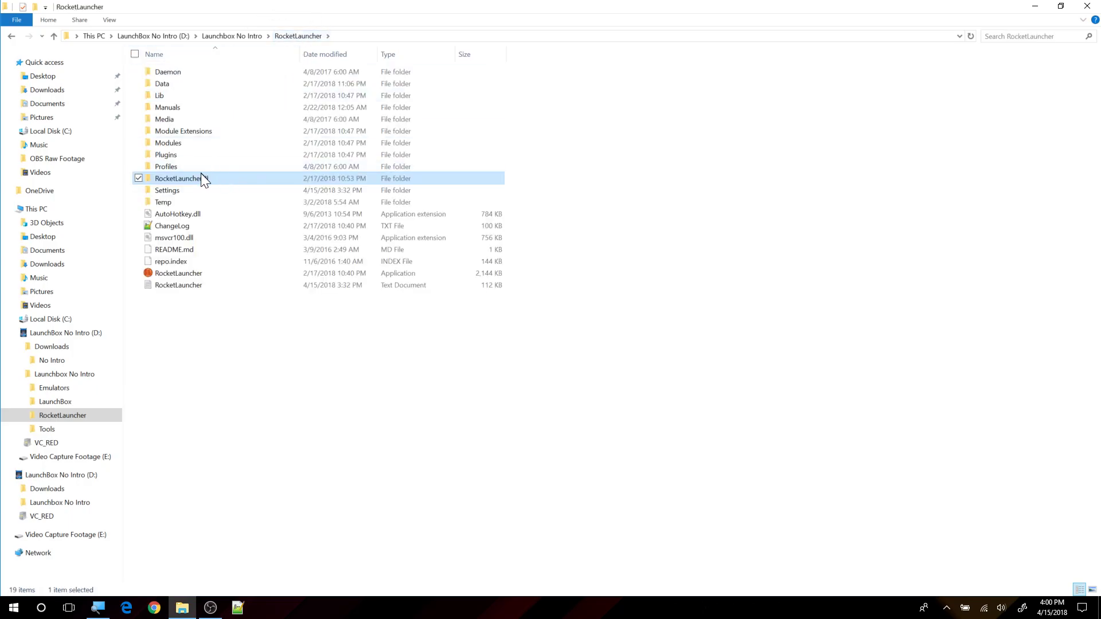
- Open RocketLauncher's Settings folder and select the Global Emulators INI file among the files below the system folders
{"action": "double_click", "coordinate": [173, 195]}
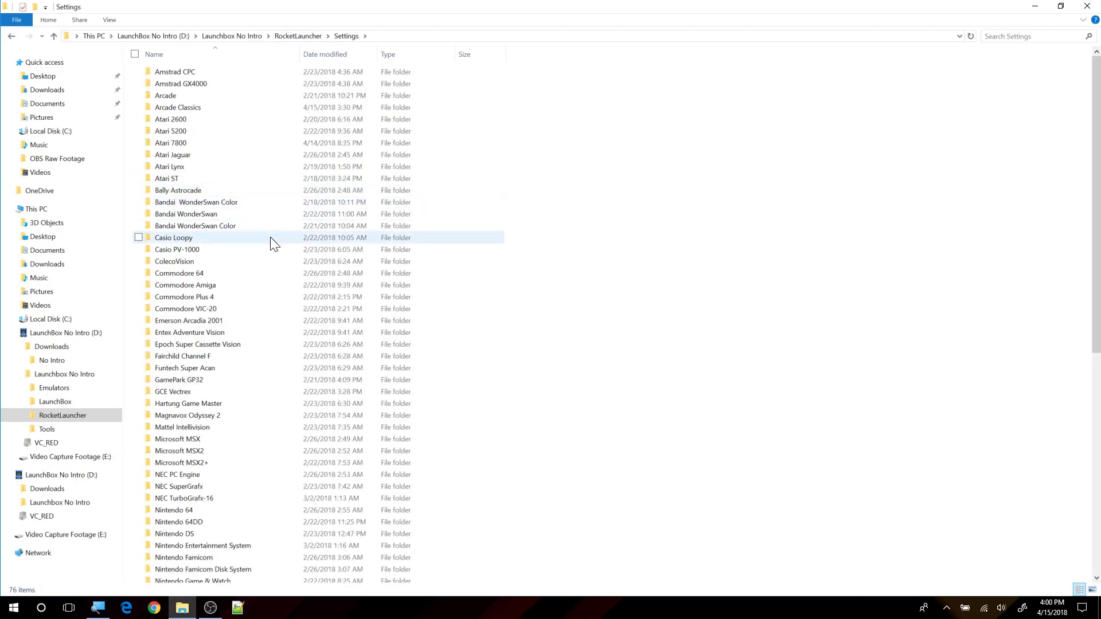
{"action": "scroll", "coordinate": [273, 244], "scroll_direction": "down", "scroll_amount": 5}
{"action": "scroll", "coordinate": [274, 244], "scroll_direction": "down", "scroll_amount": 6}
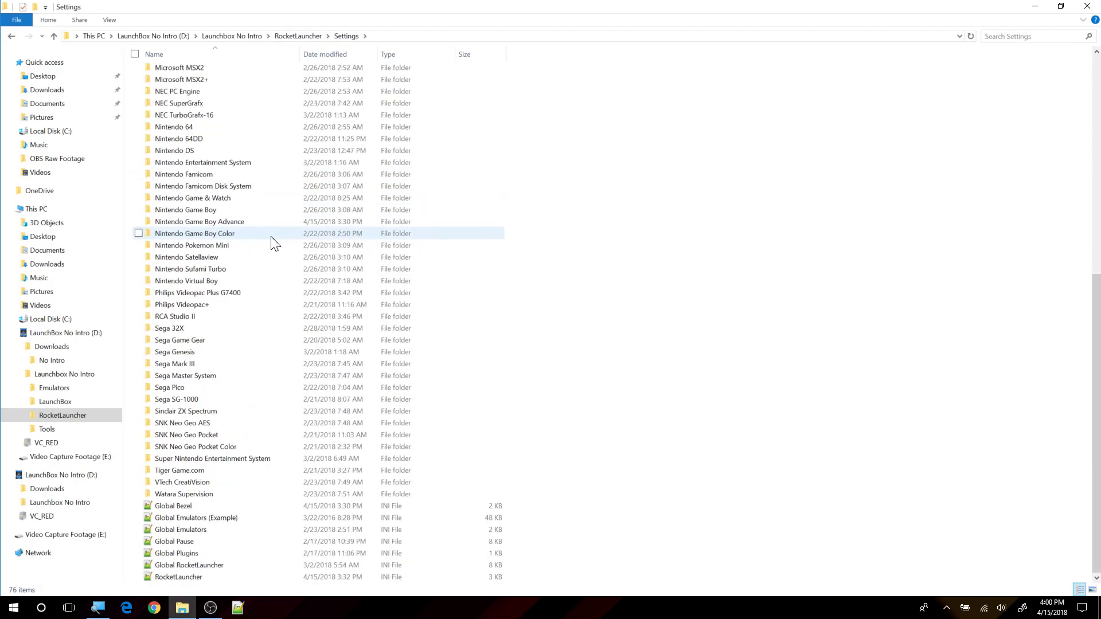
{"action": "left_click", "coordinate": [194, 528]}
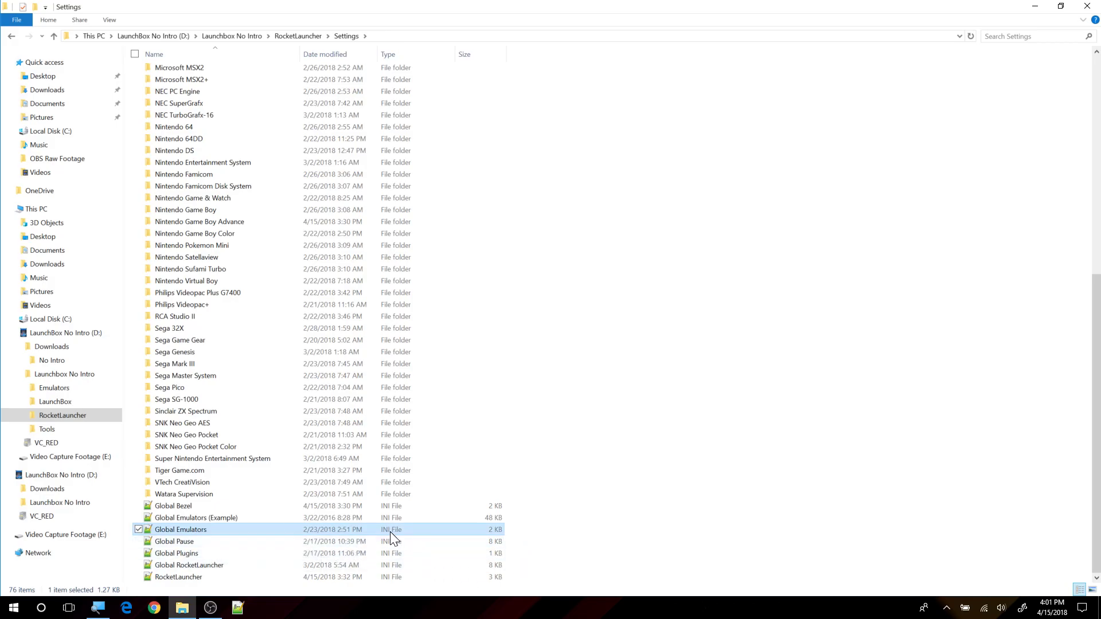
- Turn off "Hide extensions for known file types" in the Folder Options and apply the change
{"action": "left_click", "coordinate": [109, 21]}
{"action": "scroll", "coordinate": [385, 68], "scroll_direction": "up", "scroll_amount": 10}
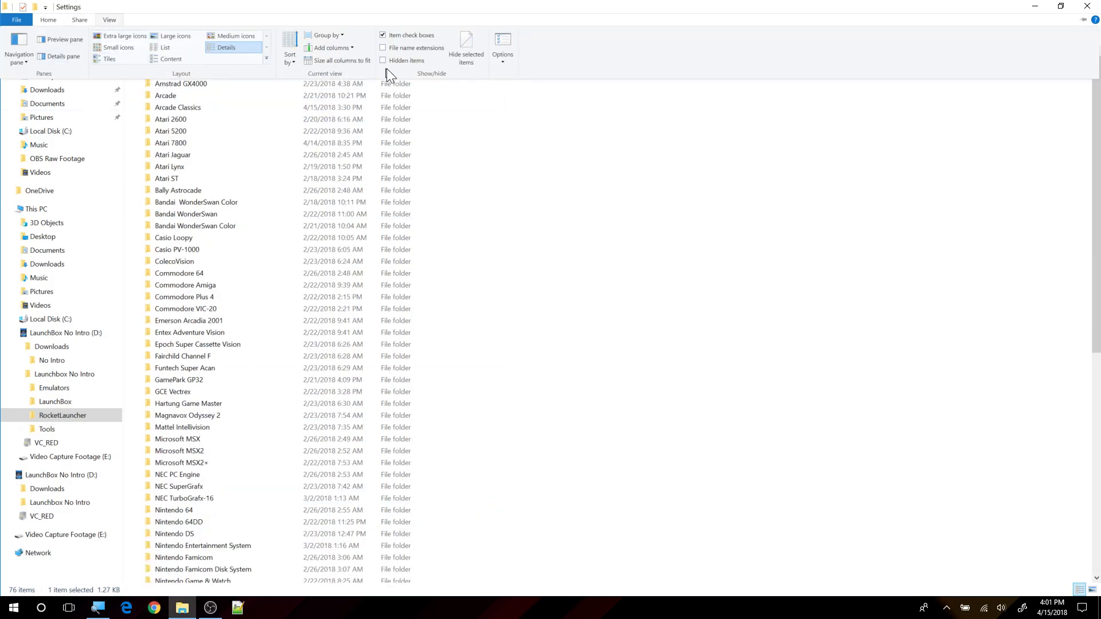
{"action": "left_click", "coordinate": [503, 43]}
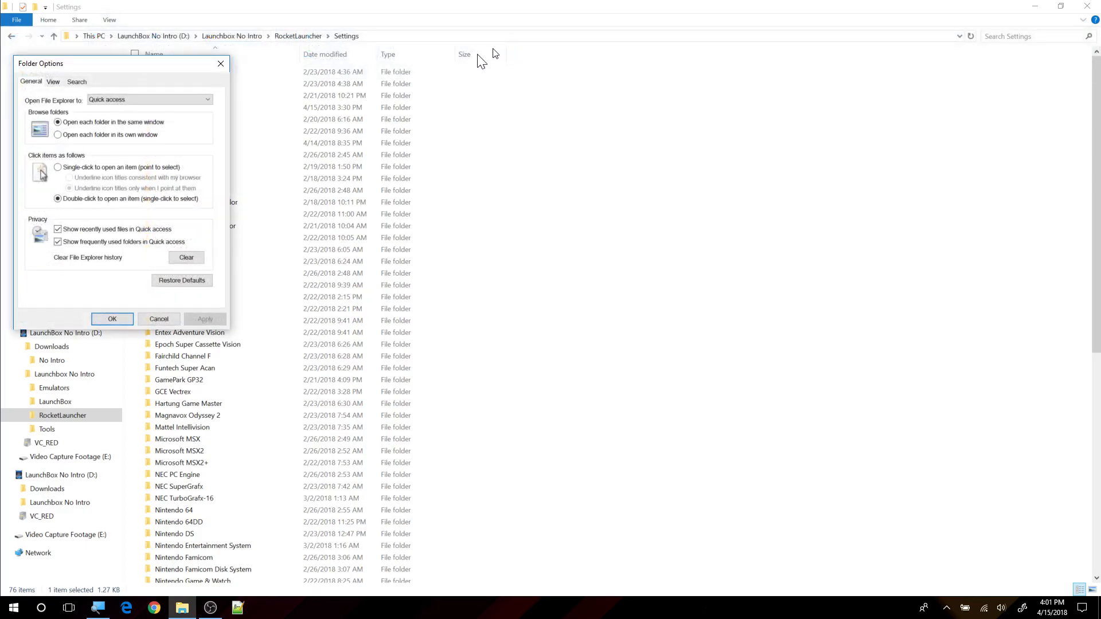
{"action": "left_click", "coordinate": [53, 82]}
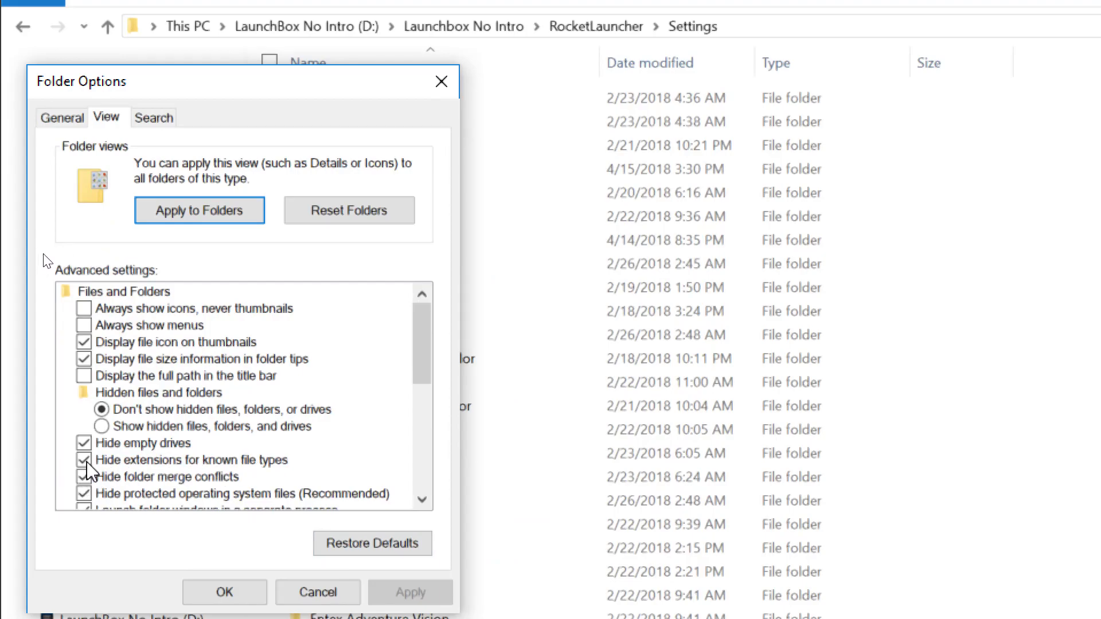
{"action": "left_click", "coordinate": [85, 460]}
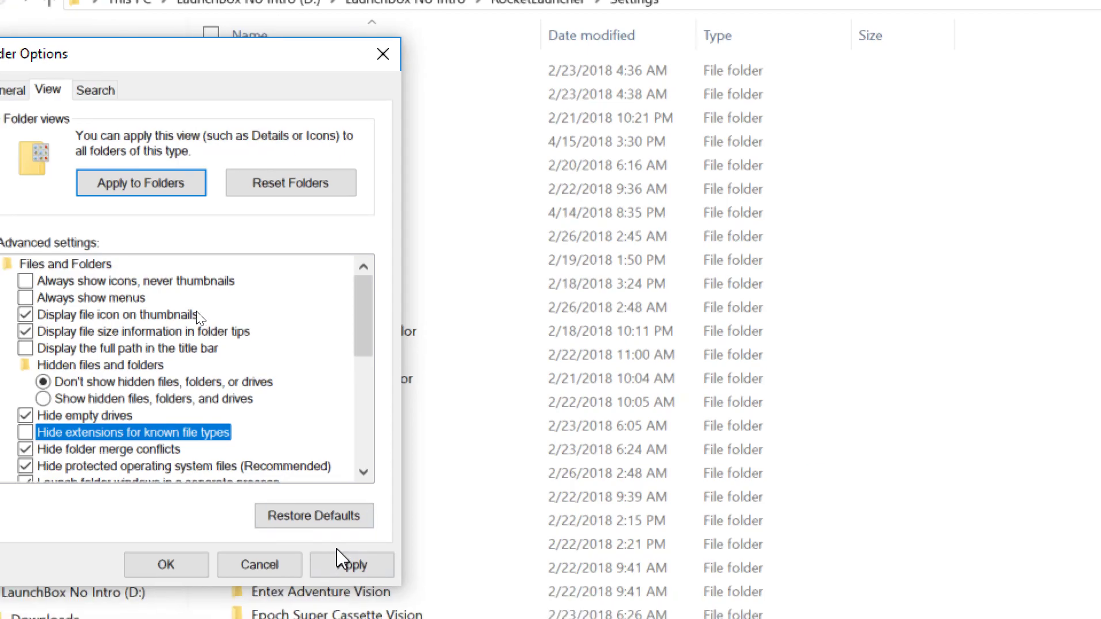
{"action": "left_click", "coordinate": [335, 565]}
{"action": "left_click", "coordinate": [172, 563]}
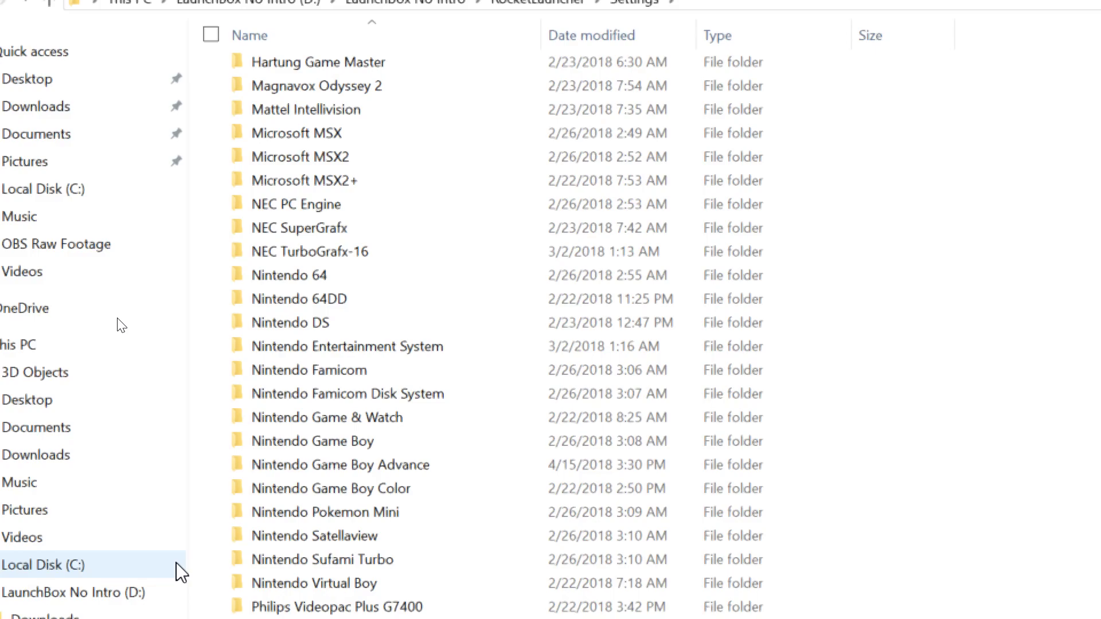
- Open Global Emulators.ini, enlarge its Notepad++ window to review the emulator paths and modules, and close the file
{"action": "scroll", "coordinate": [393, 369], "scroll_direction": "down", "scroll_amount": 2}
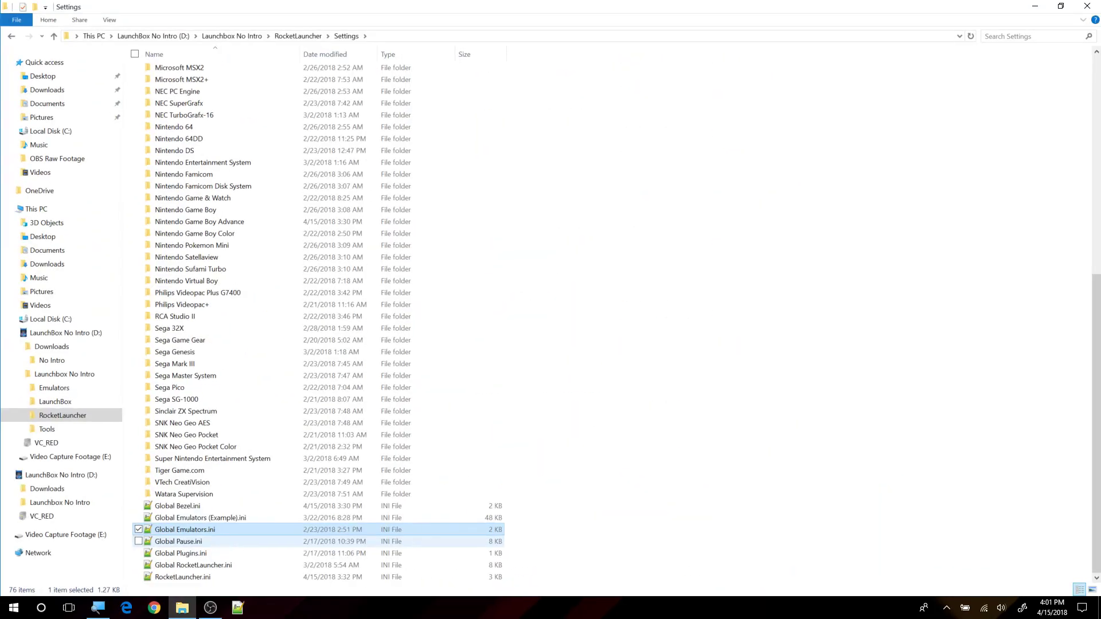
{"action": "double_click", "coordinate": [173, 528]}
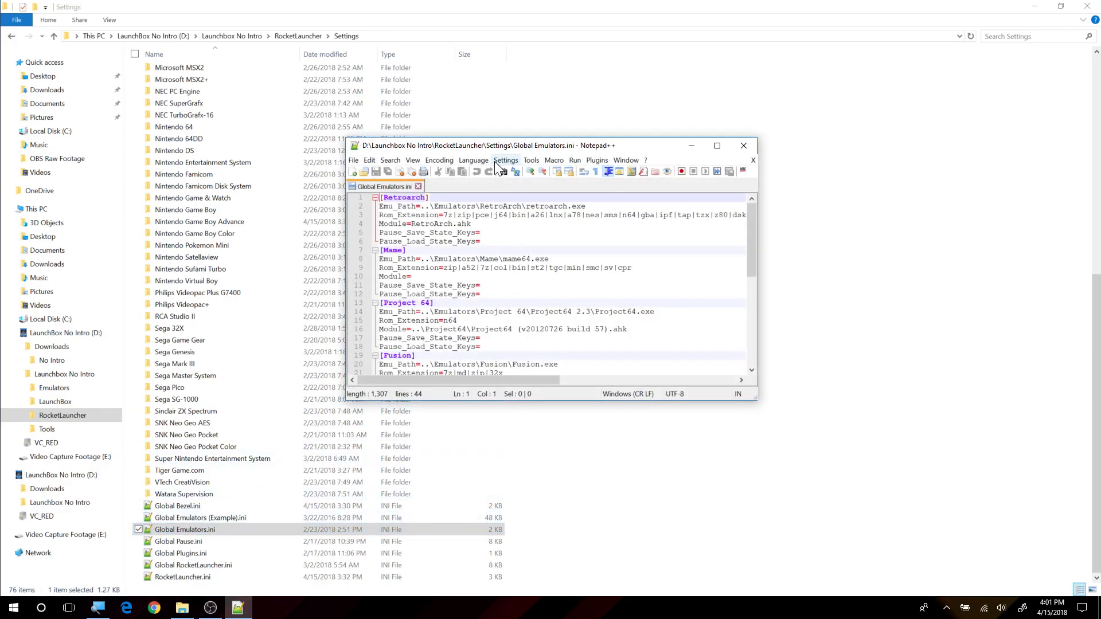
{"action": "left_click_drag", "start_coordinate": [484, 149], "coordinate": [359, 105]}
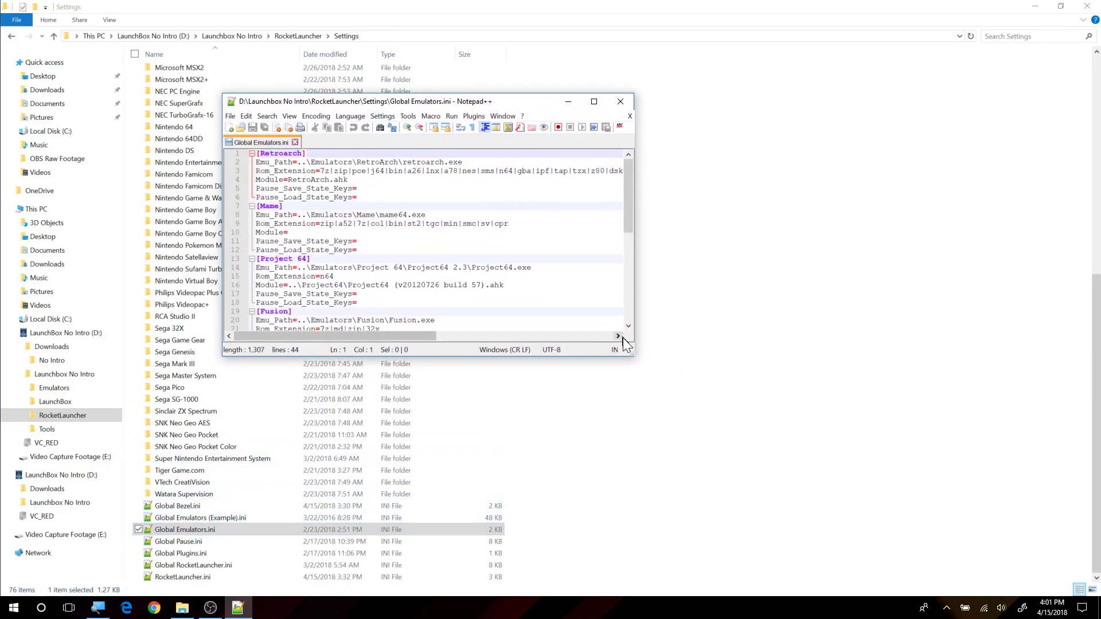
{"action": "left_click_drag", "start_coordinate": [626, 348], "coordinate": [816, 555]}
{"action": "left_click_drag", "start_coordinate": [807, 319], "coordinate": [818, 375]}
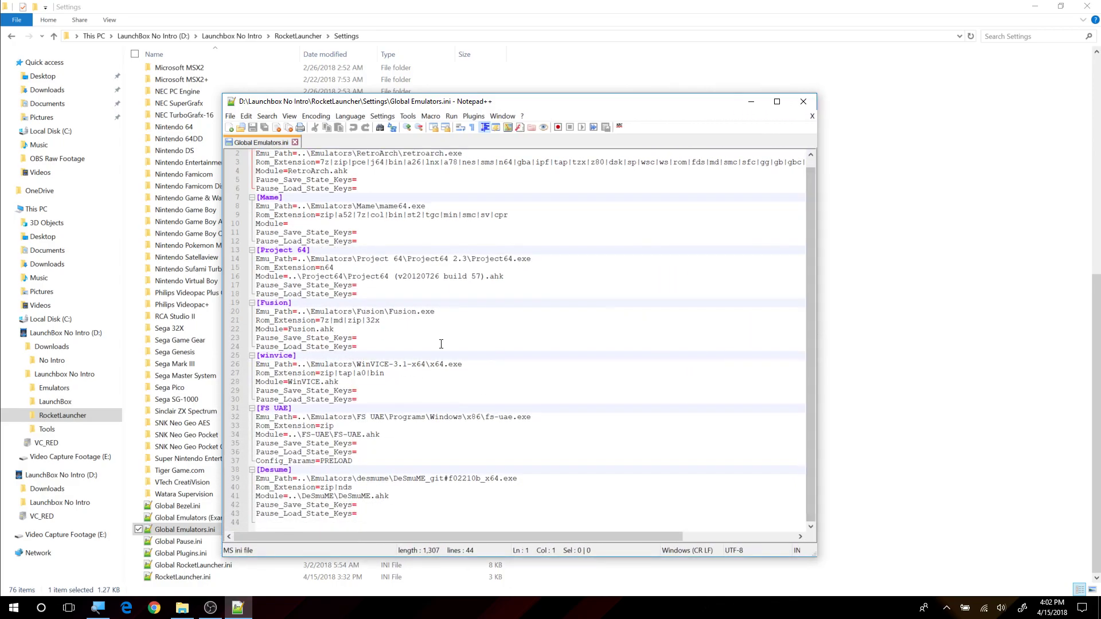
{"action": "left_click", "coordinate": [804, 101]}
- Leave the RocketLauncher folders, return to the Launchbox No Intro folder, and open its Tools folder
{"action": "left_click", "coordinate": [12, 36]}
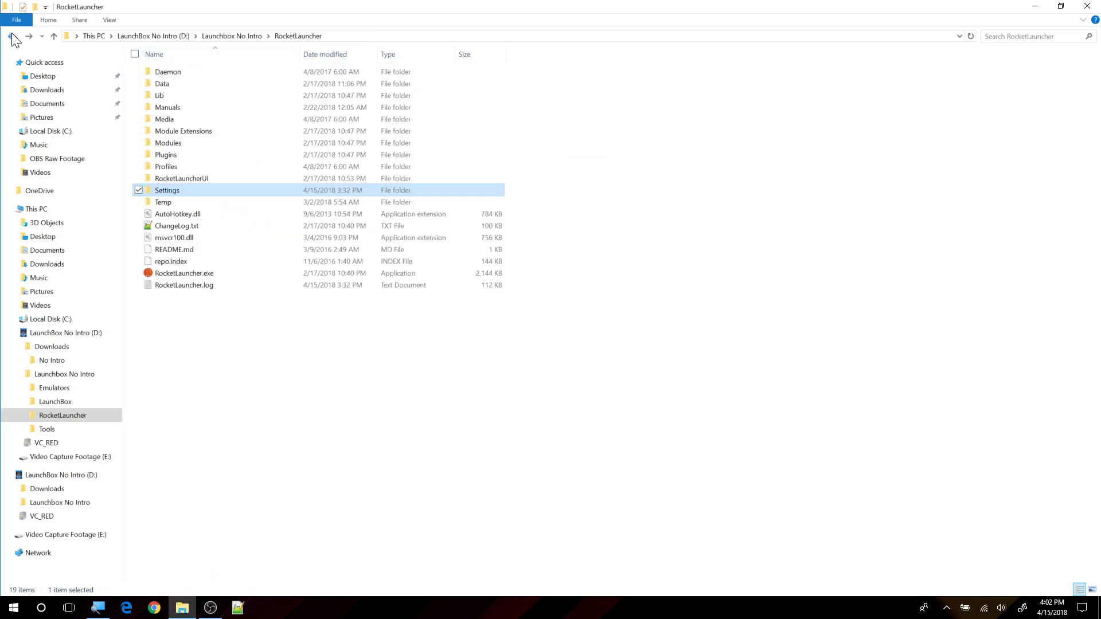
{"action": "left_click", "coordinate": [213, 329]}
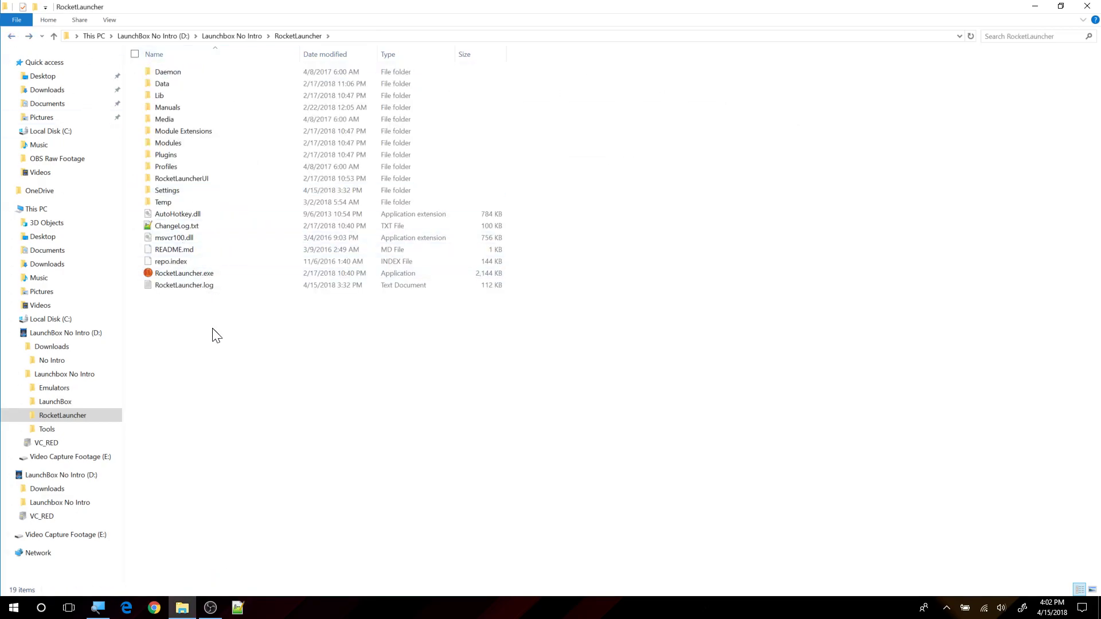
{"action": "left_click", "coordinate": [58, 376]}
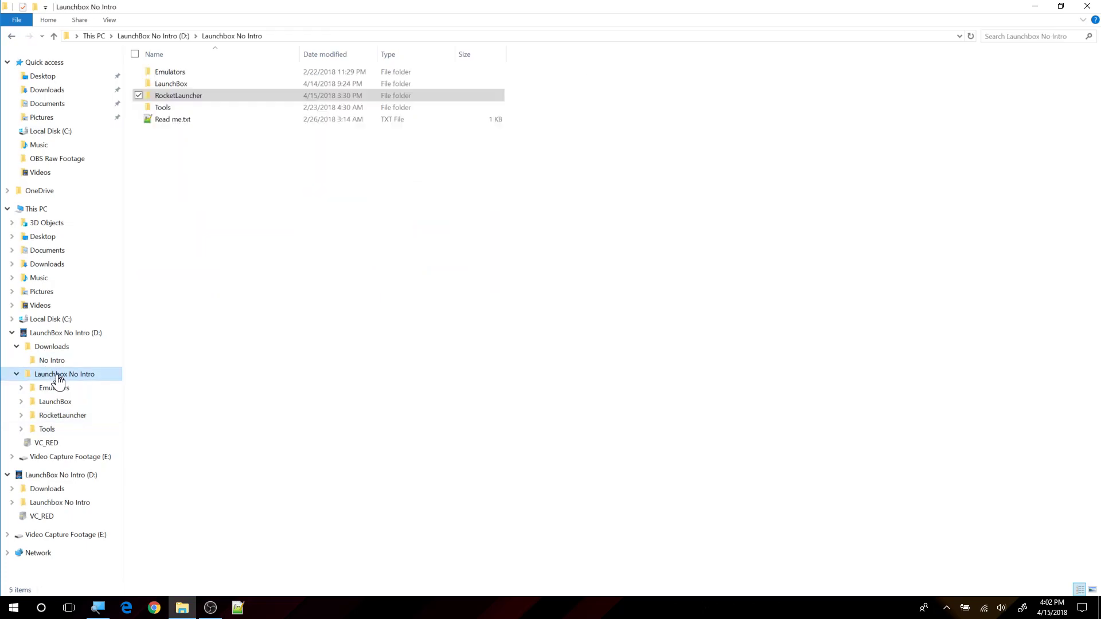
{"action": "double_click", "coordinate": [159, 109]}
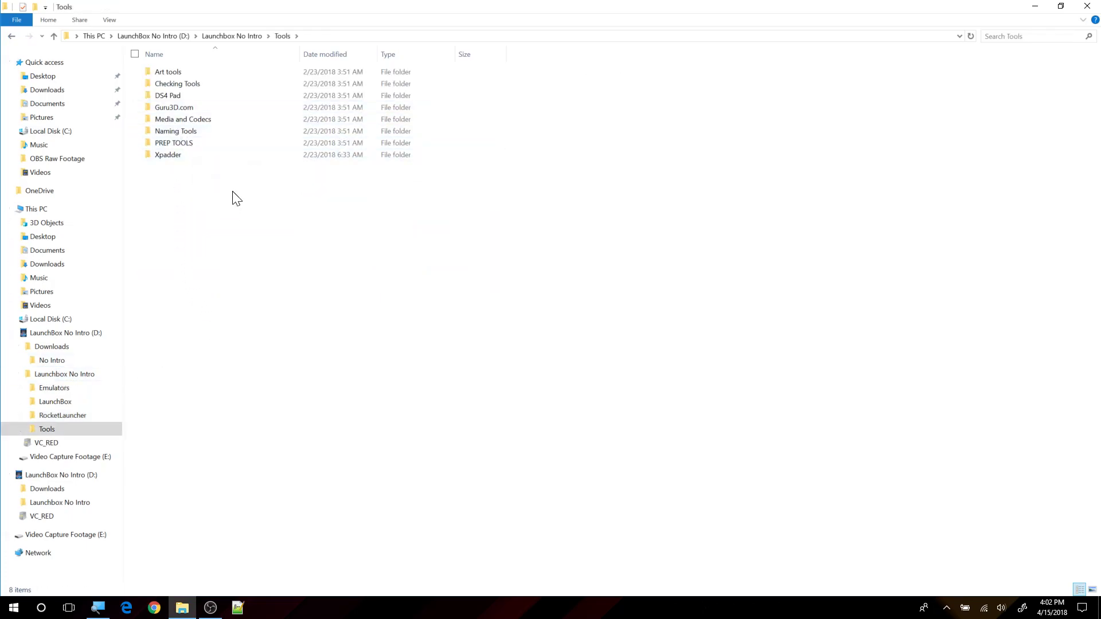
- Open the 2005 runtimes folder under PREP TOOLS, launch vcredist_x86.exe, dismiss its installer, and return to the runtimes folder
{"action": "double_click", "coordinate": [178, 143]}
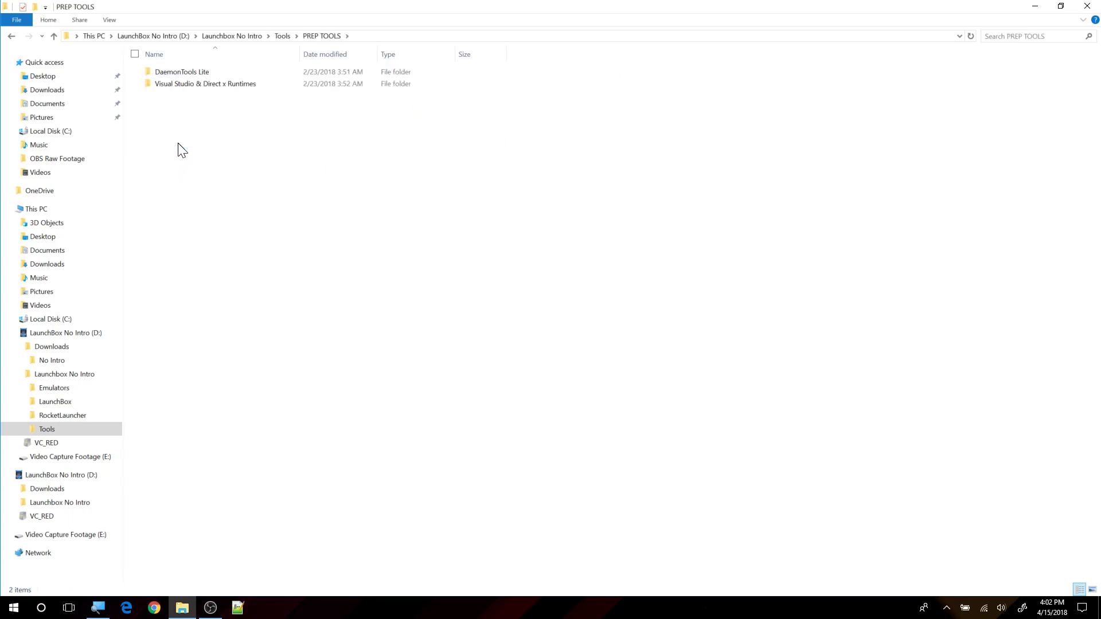
{"action": "double_click", "coordinate": [179, 87]}
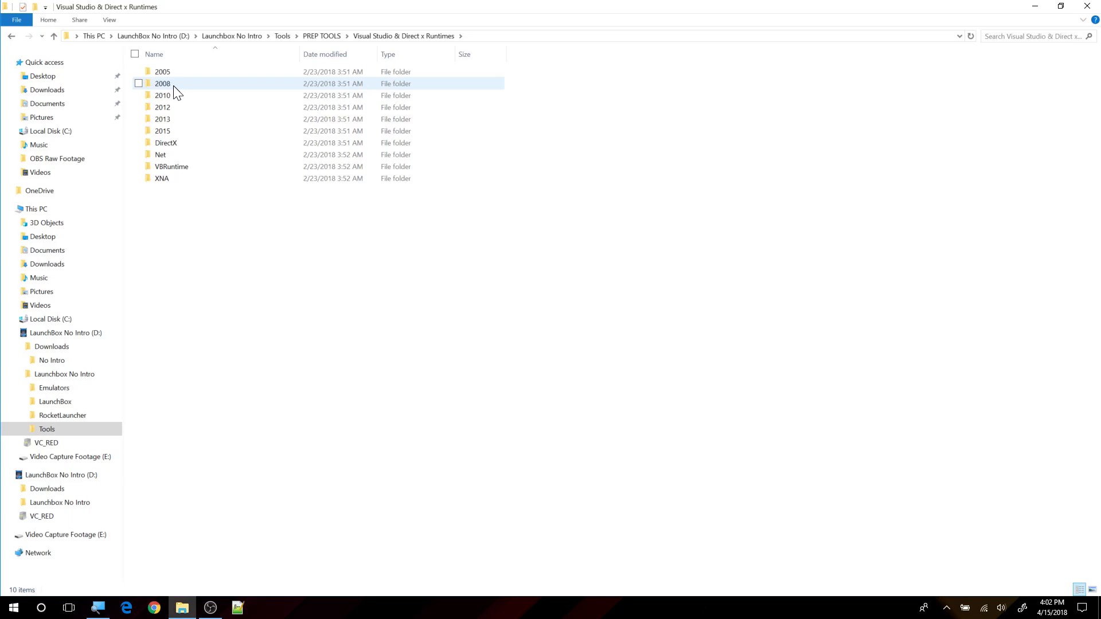
{"action": "double_click", "coordinate": [170, 73]}
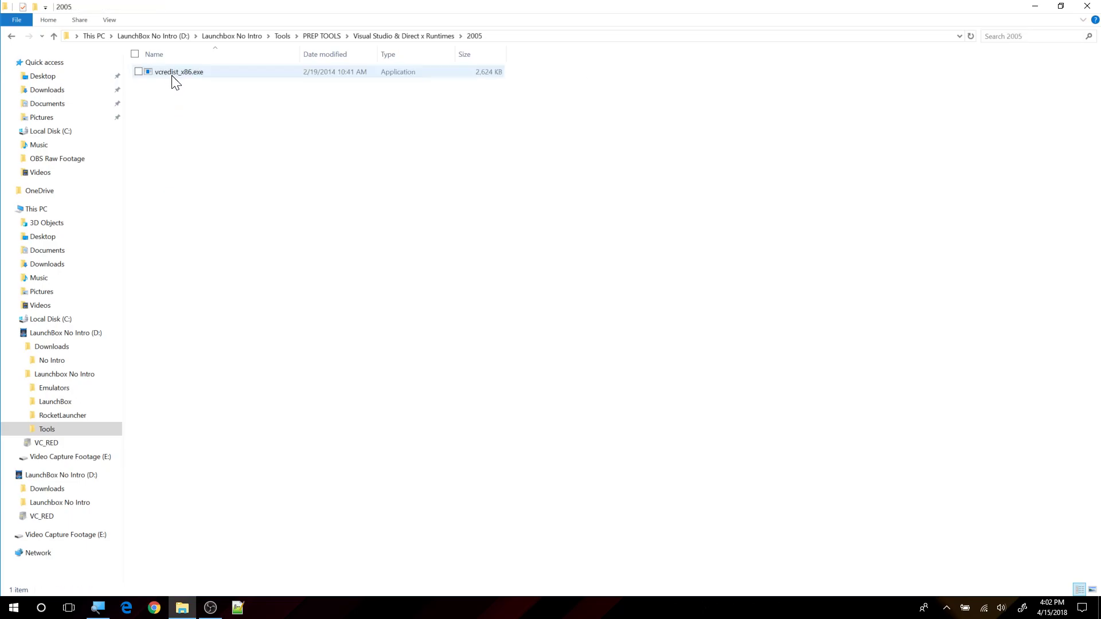
{"action": "double_click", "coordinate": [185, 74]}
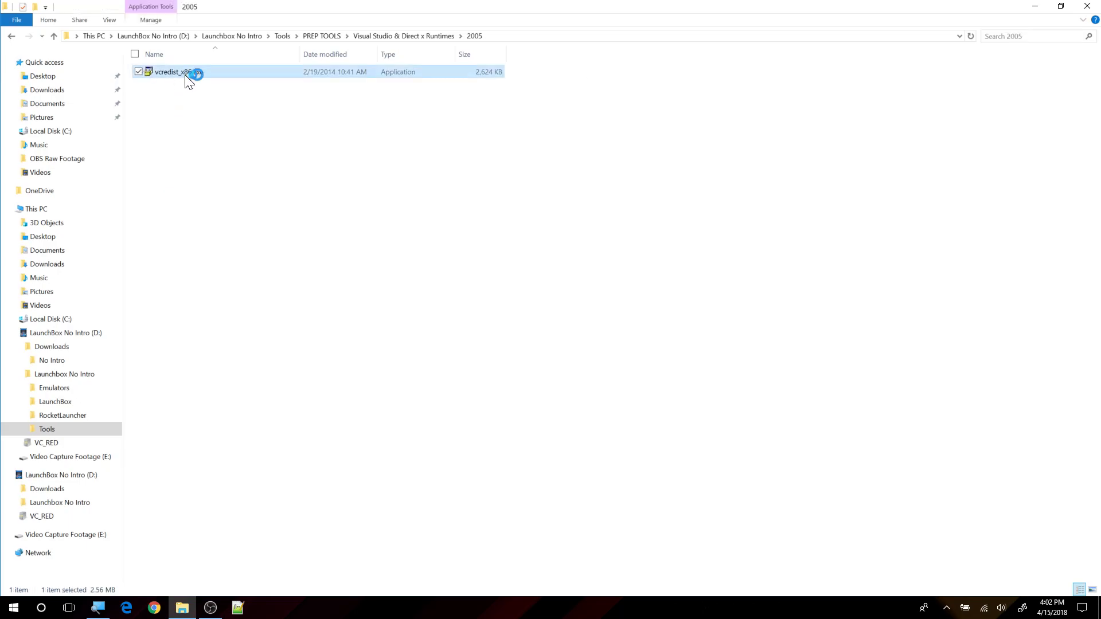
{"action": "left_click", "coordinate": [580, 398]}
{"action": "left_click", "coordinate": [11, 35]}
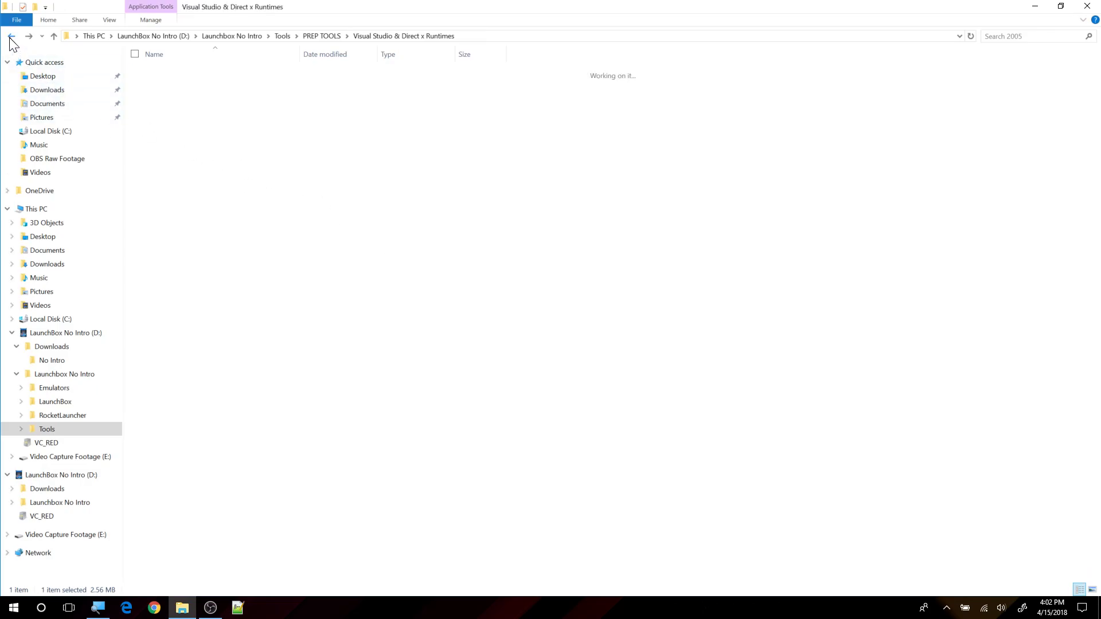
- Launch vcredist_x64.exe from the 2008 folder, cancel the Visual C++ 2008 setup, and return to the runtimes folder
{"action": "left_click", "coordinate": [170, 84]}
{"action": "double_click", "coordinate": [169, 84]}
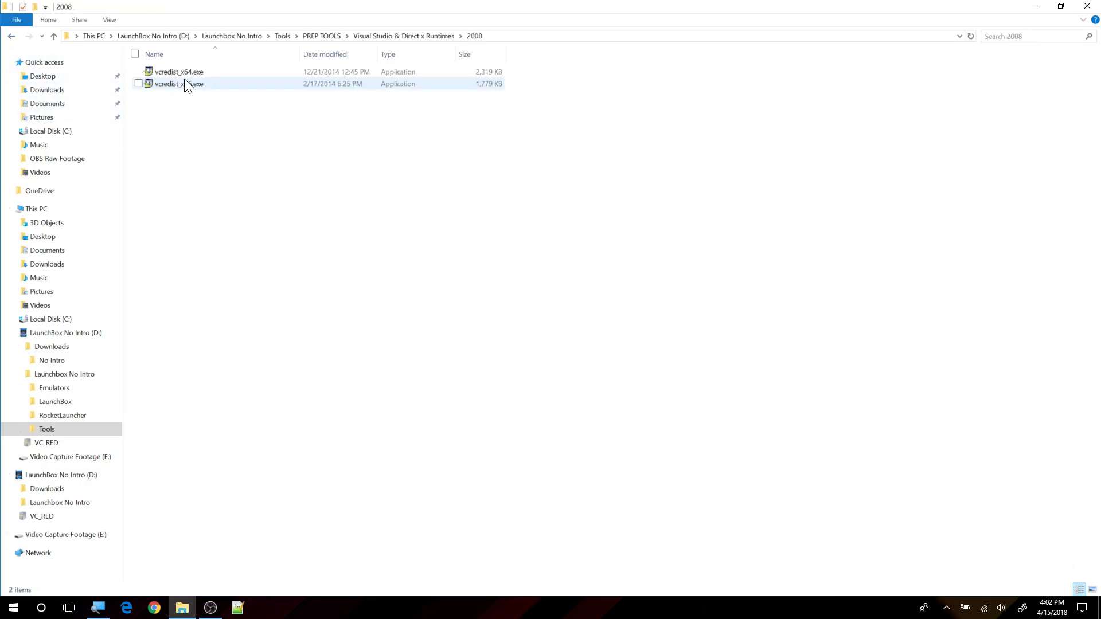
{"action": "left_click", "coordinate": [185, 71]}
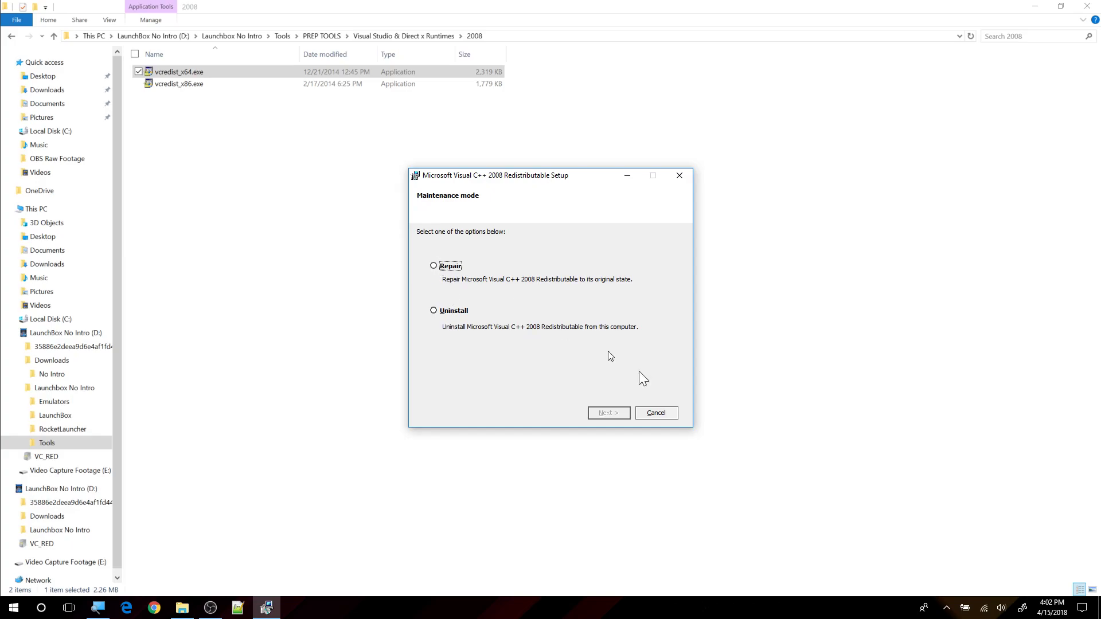
{"action": "left_click", "coordinate": [662, 415]}
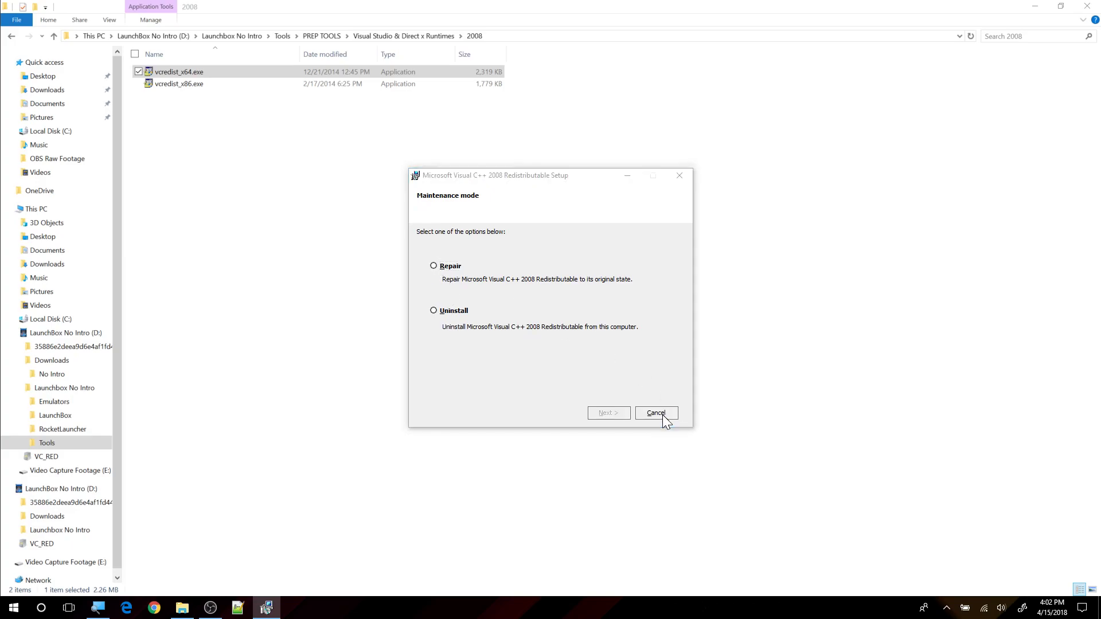
{"action": "left_click", "coordinate": [572, 337]}
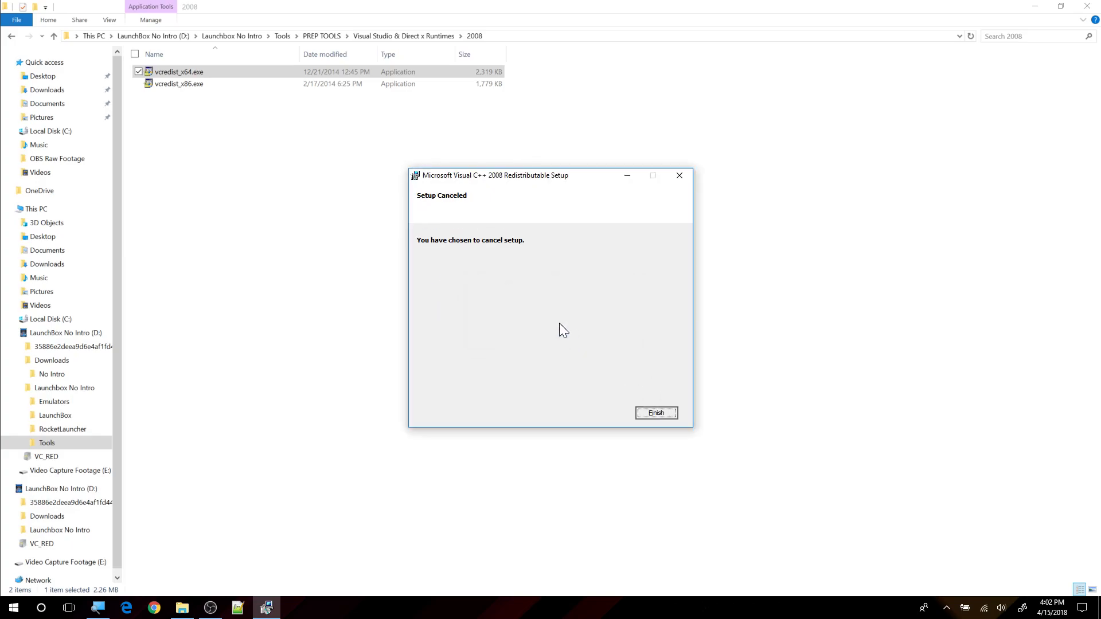
{"action": "left_click", "coordinate": [655, 413]}
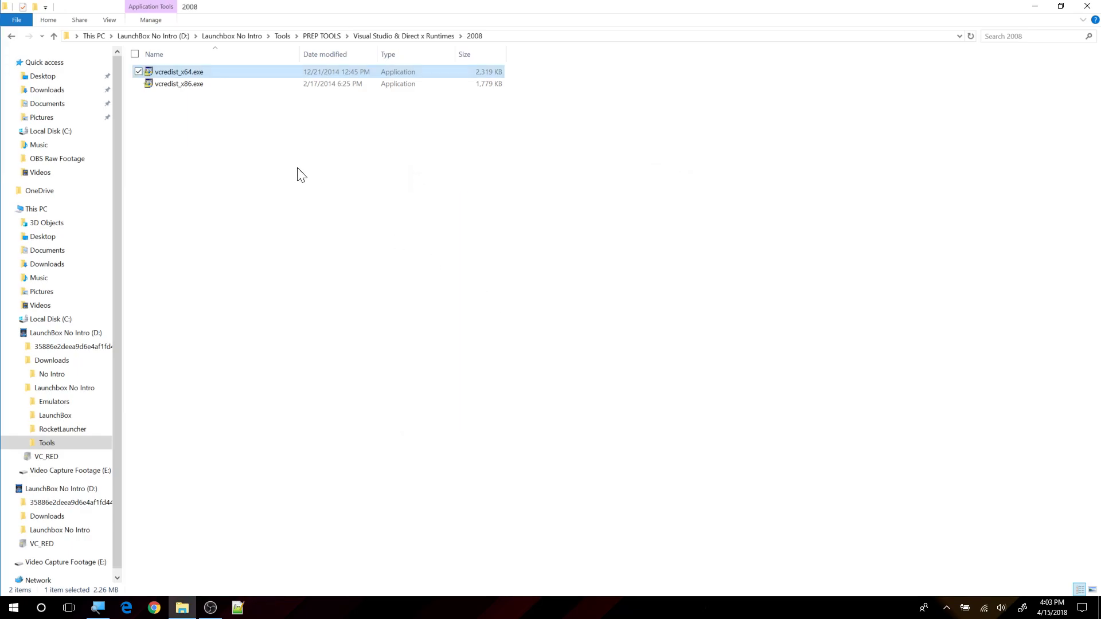
{"action": "left_click", "coordinate": [12, 37]}
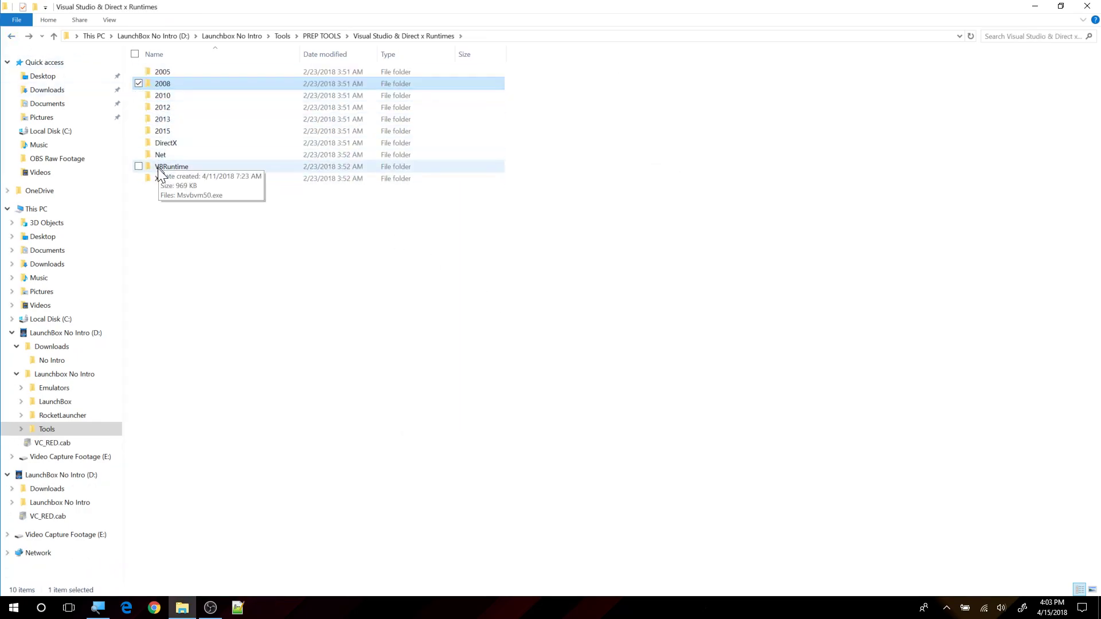
- Look at the contents of the D: drive root and return to the Visual Studio & Direct x Runtimes folder in PREP TOOLS
{"action": "left_click", "coordinate": [12, 38]}
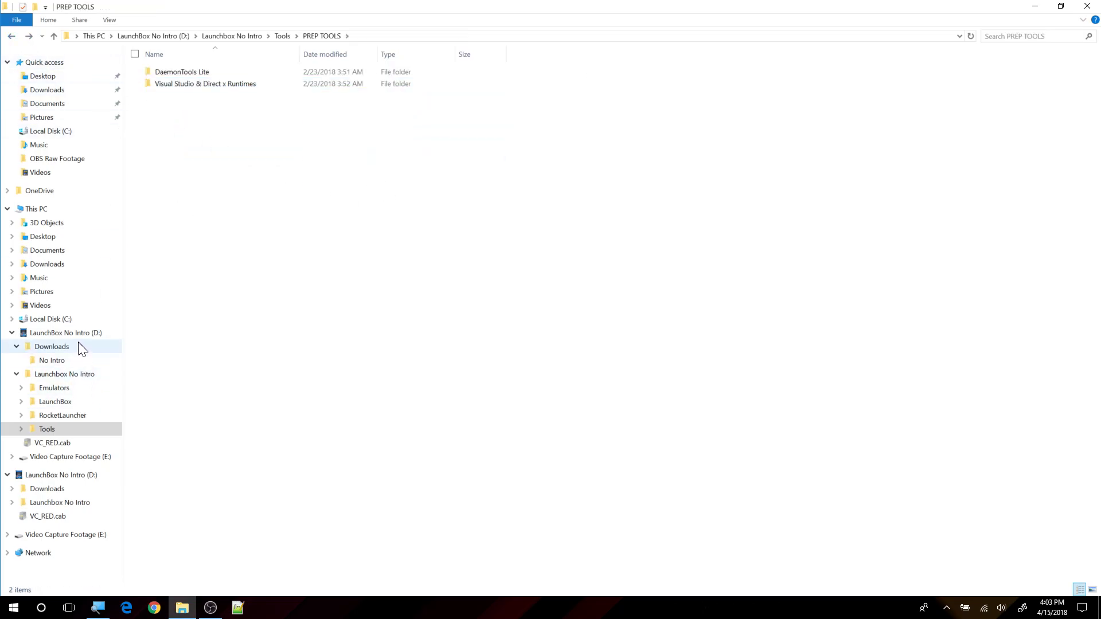
{"action": "left_click", "coordinate": [63, 333]}
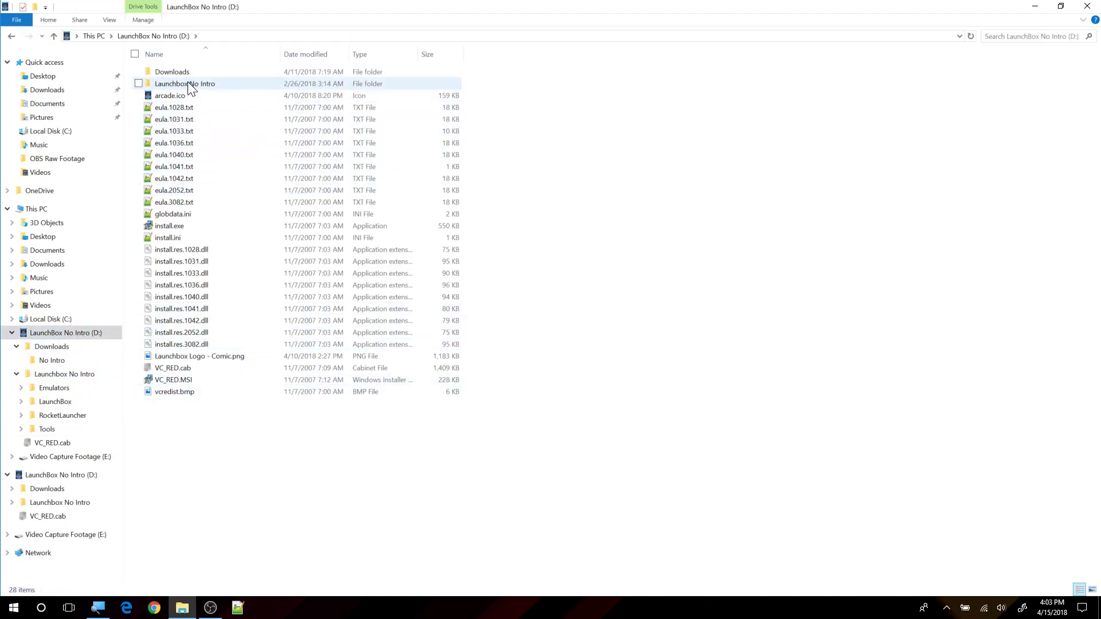
{"action": "left_click", "coordinate": [60, 429]}
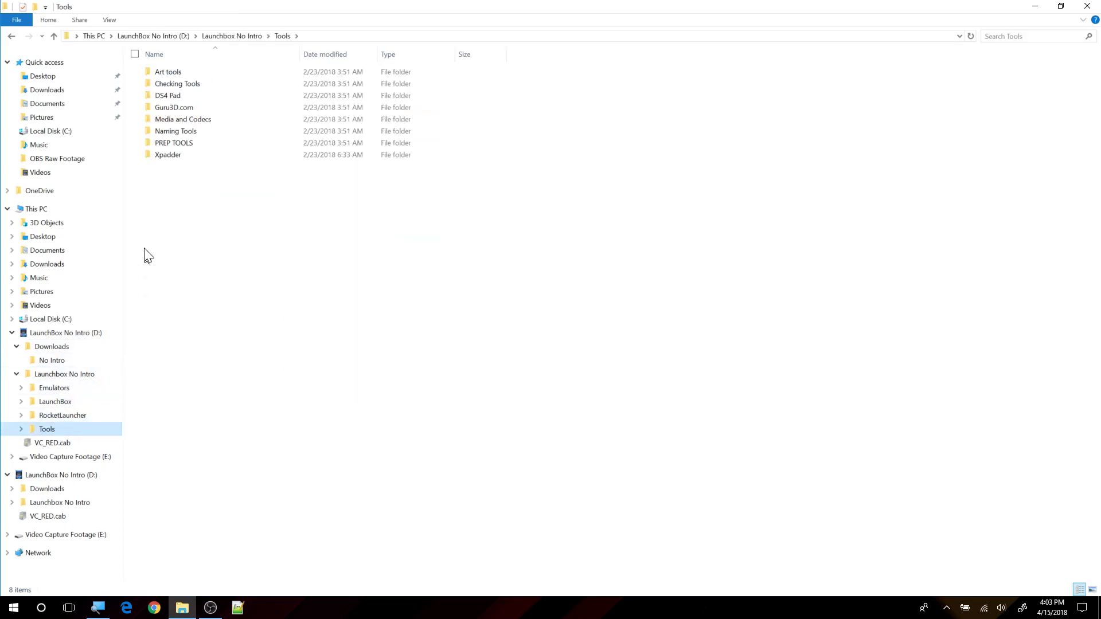
{"action": "double_click", "coordinate": [177, 142]}
{"action": "left_click", "coordinate": [177, 85]}
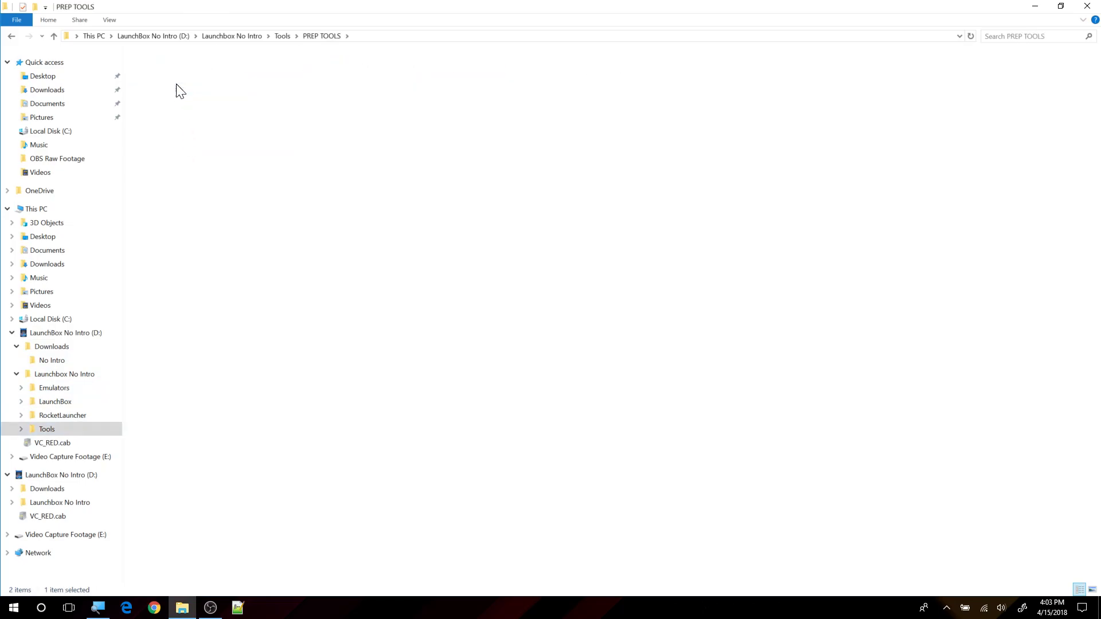
{"action": "double_click", "coordinate": [177, 85]}
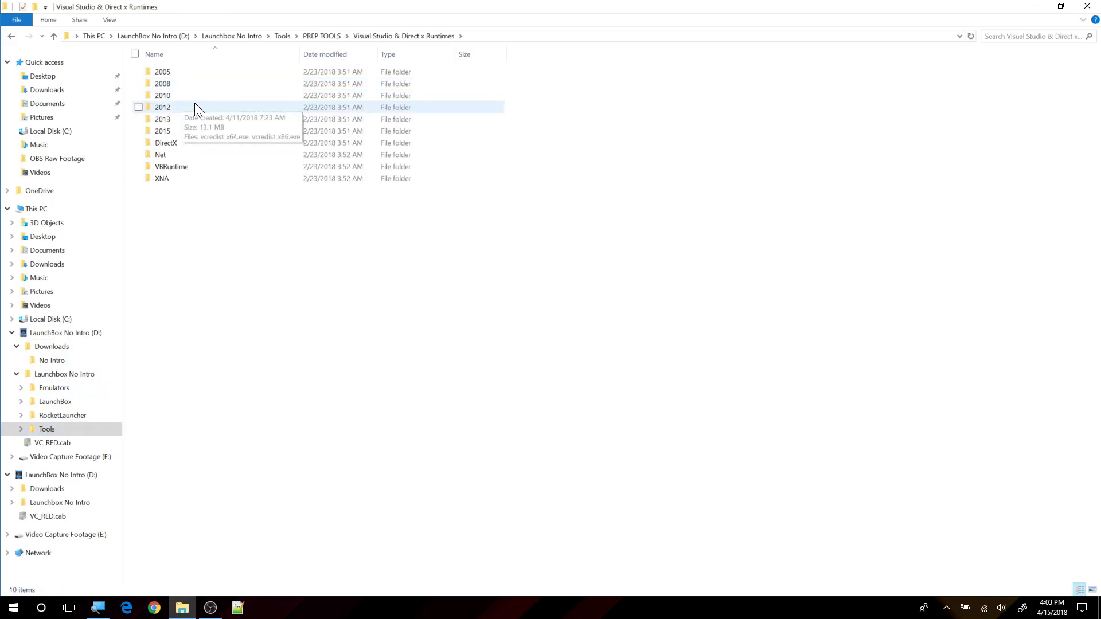
- Delete all eula, globdata, install, VC_RED and vcredist setup files from the D: drive root, keeping the folders, arcade.ico and the logo image
{"action": "left_click", "coordinate": [79, 338]}
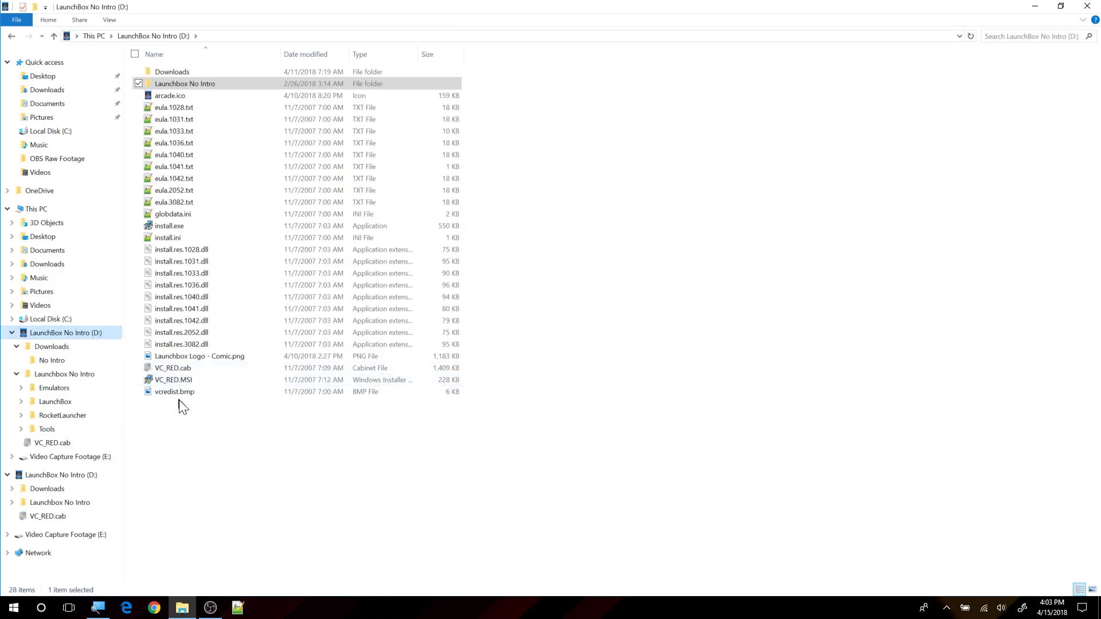
{"action": "left_click_drag", "start_coordinate": [198, 406], "coordinate": [173, 367]}
{"action": "left_click", "coordinate": [191, 344], "text": "ctrl"}
{"action": "left_click", "coordinate": [190, 332], "text": "ctrl"}
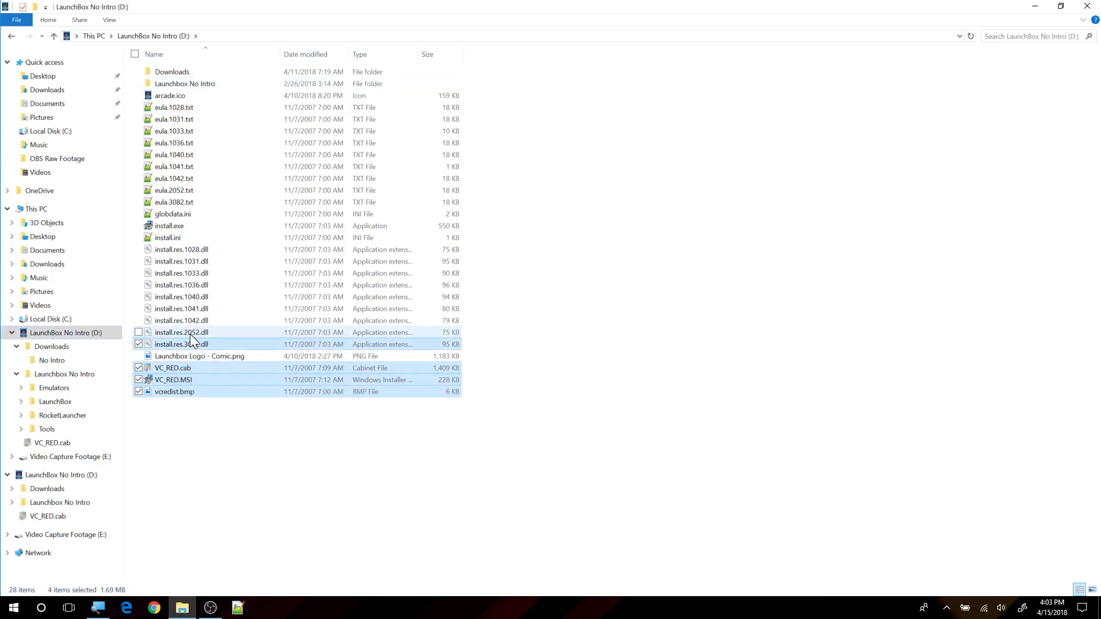
{"action": "left_click", "coordinate": [189, 321], "text": "ctrl"}
{"action": "left_click", "coordinate": [186, 308], "text": "ctrl"}
{"action": "left_click", "coordinate": [184, 297], "text": "ctrl"}
{"action": "left_click", "coordinate": [181, 285], "text": "ctrl"}
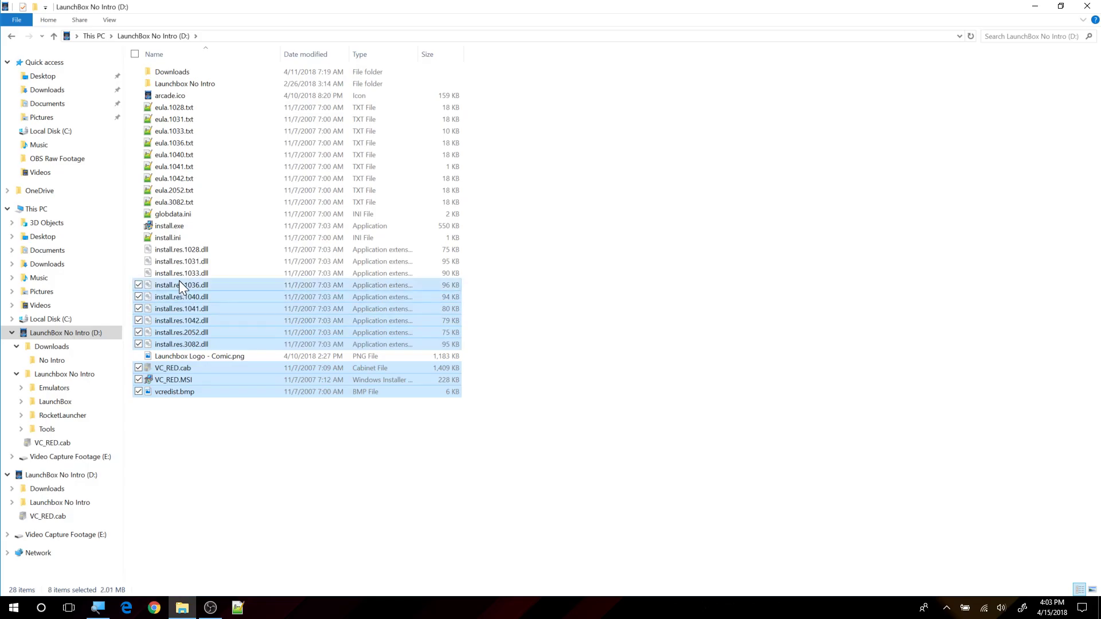
{"action": "left_click", "coordinate": [178, 273], "text": "ctrl"}
{"action": "left_click", "coordinate": [175, 261], "text": "ctrl"}
{"action": "left_click", "coordinate": [173, 249], "text": "ctrl"}
{"action": "left_click", "coordinate": [167, 237], "text": "ctrl"}
{"action": "left_click", "coordinate": [167, 225], "text": "ctrl"}
{"action": "left_click", "coordinate": [170, 214], "text": "ctrl"}
{"action": "left_click", "coordinate": [173, 201], "text": "ctrl"}
{"action": "left_click", "coordinate": [174, 190], "text": "ctrl"}
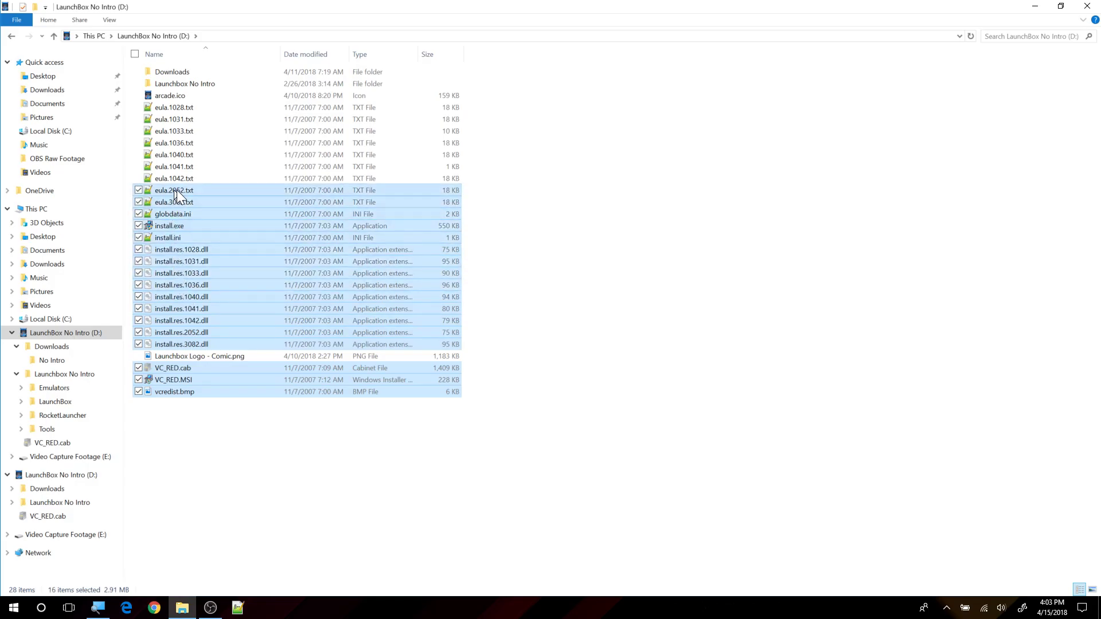
{"action": "left_click", "coordinate": [174, 179], "text": "ctrl"}
{"action": "left_click", "coordinate": [171, 166], "text": "ctrl"}
{"action": "left_click", "coordinate": [172, 155], "text": "ctrl"}
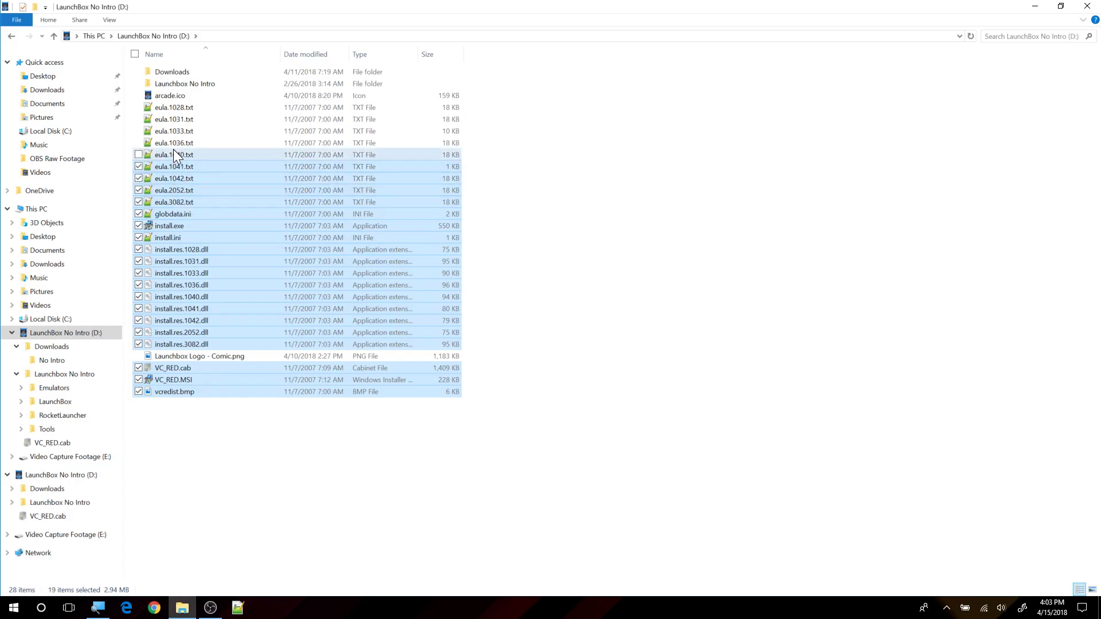
{"action": "left_click", "coordinate": [174, 142], "text": "ctrl"}
{"action": "left_click", "coordinate": [175, 131], "text": "ctrl"}
{"action": "left_click", "coordinate": [172, 120], "text": "ctrl"}
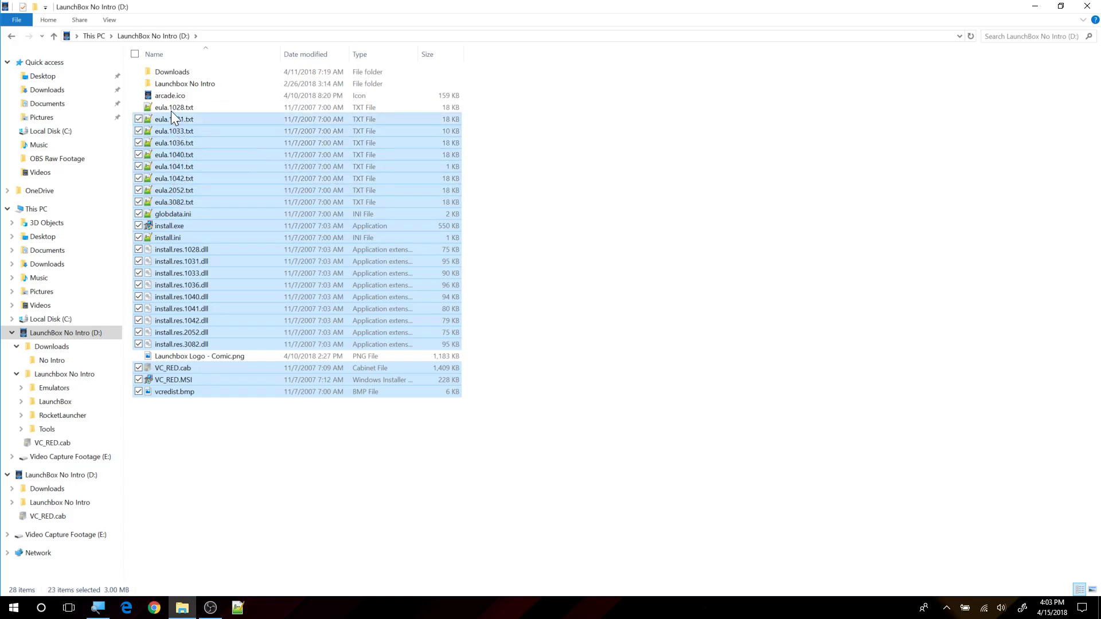
{"action": "left_click", "coordinate": [171, 108], "text": "ctrl"}
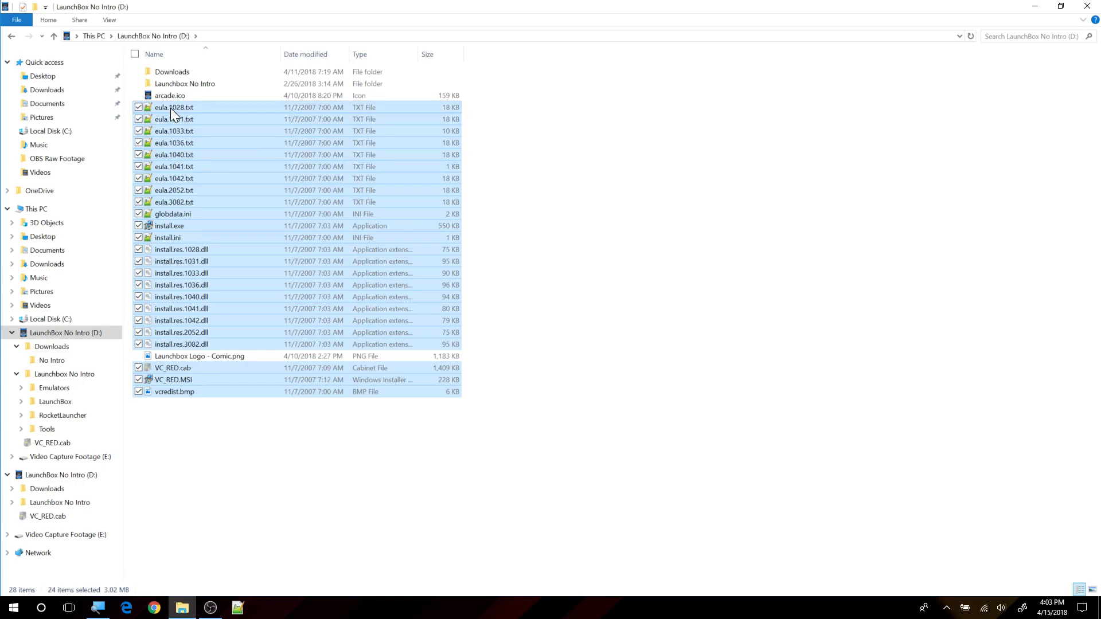
{"action": "key", "text": "Delete"}
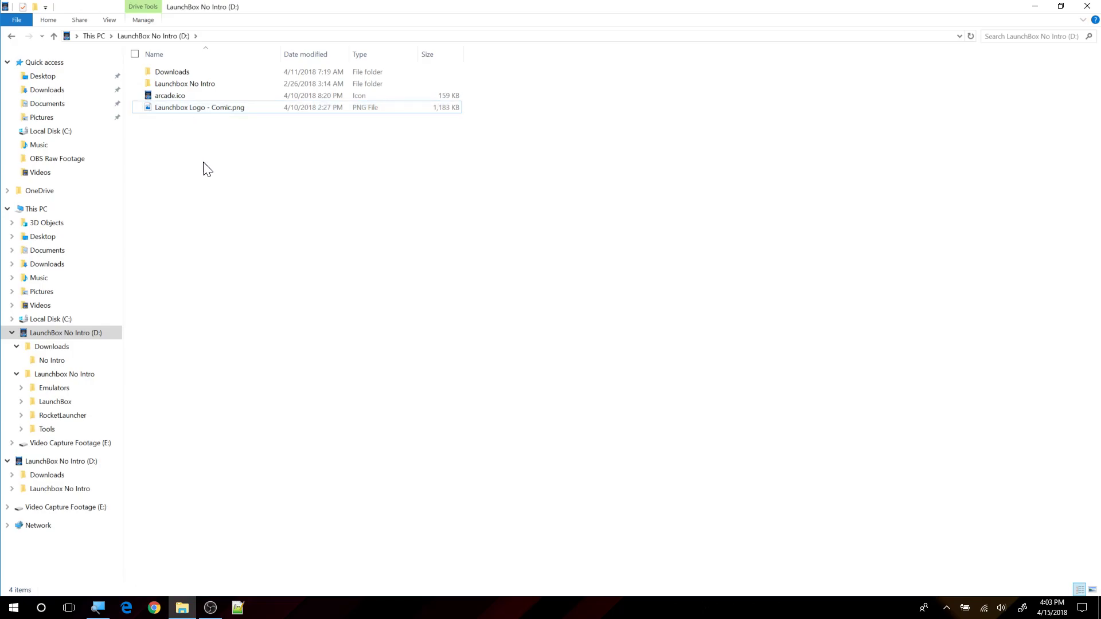
- Delete Launchbox Logo - Comic.png from the drive root, point out arcade.ico, and reselect the D: drive
{"action": "left_click", "coordinate": [178, 109]}
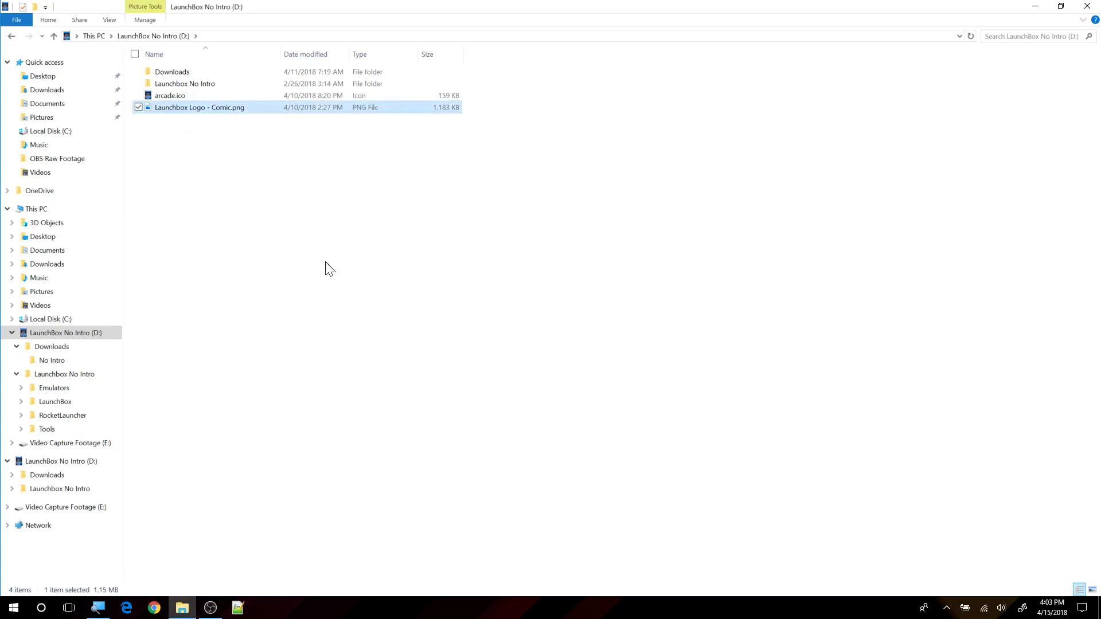
{"action": "key", "text": "Delete"}
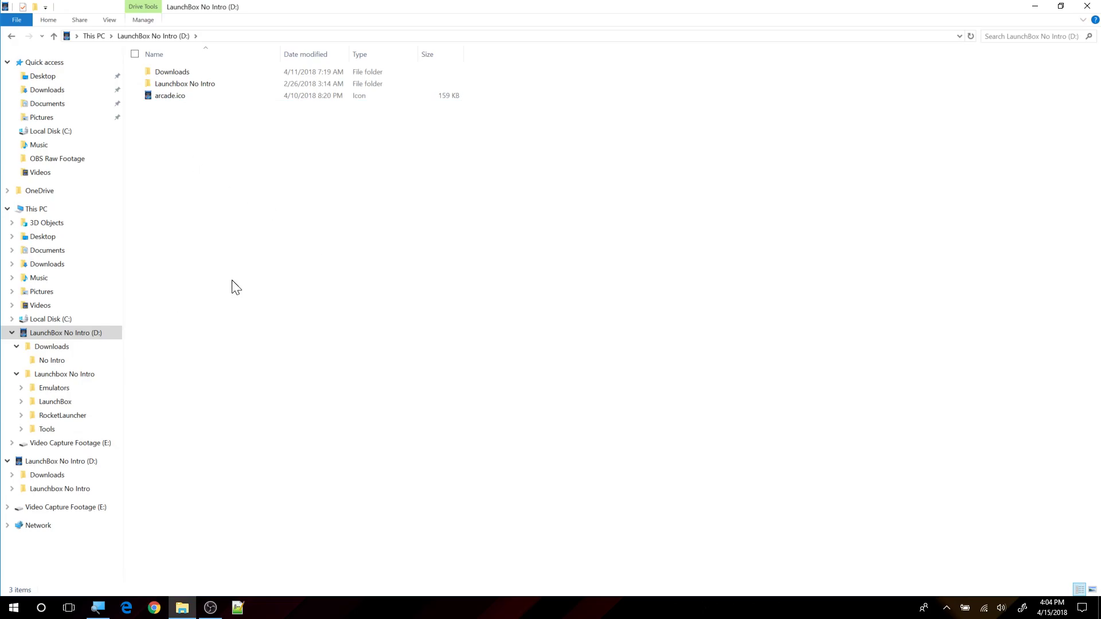
{"action": "left_click", "coordinate": [164, 98]}
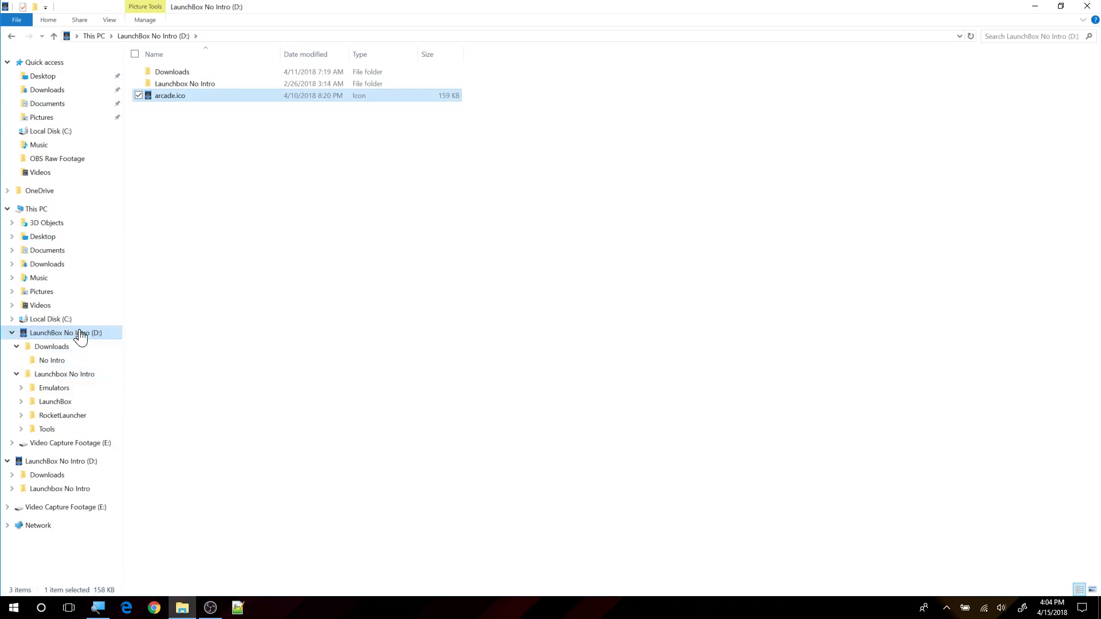
{"action": "left_click", "coordinate": [80, 334]}
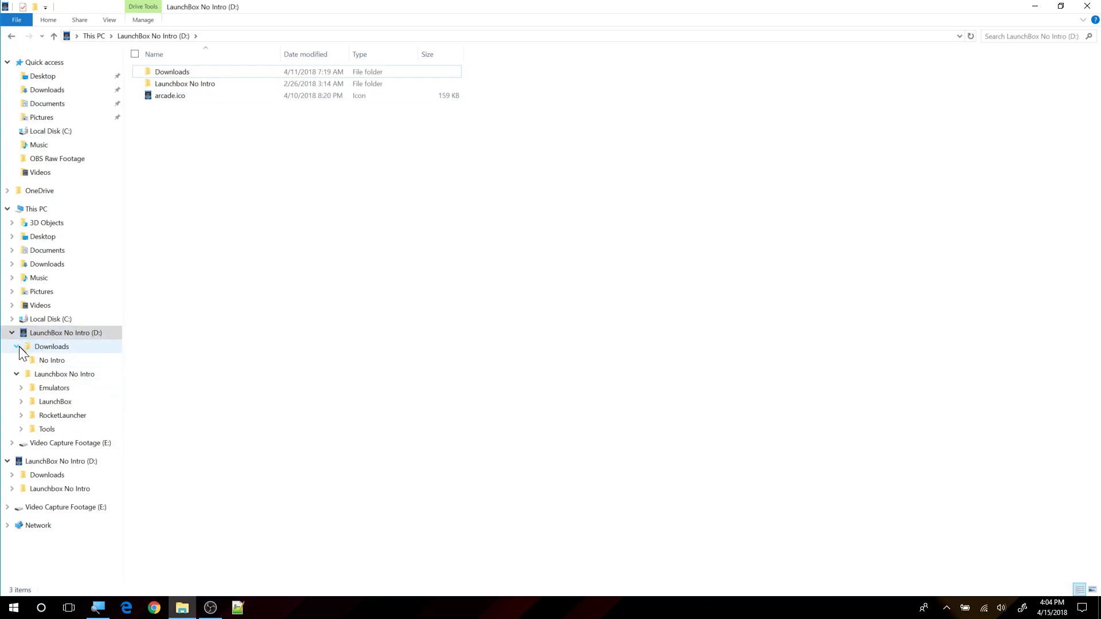
- Start LaunchBox.exe from the LaunchBox folder inside Launchbox No Intro and close the Welcome to LaunchBox window
{"action": "left_click", "coordinate": [63, 374]}
{"action": "left_click", "coordinate": [17, 346]}
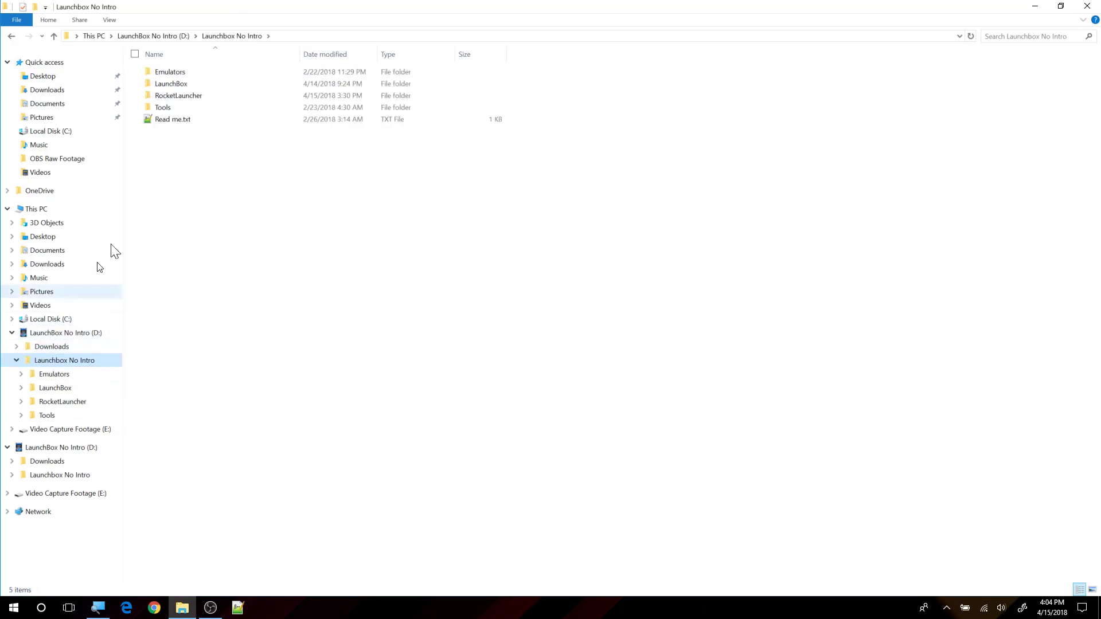
{"action": "double_click", "coordinate": [173, 85]}
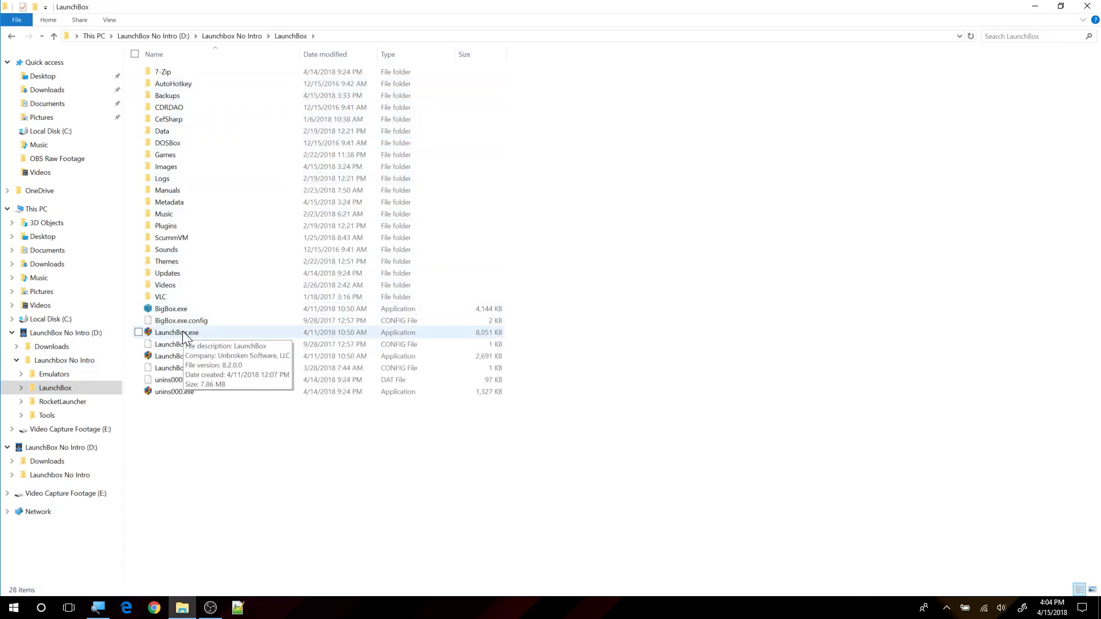
{"action": "double_click", "coordinate": [182, 333]}
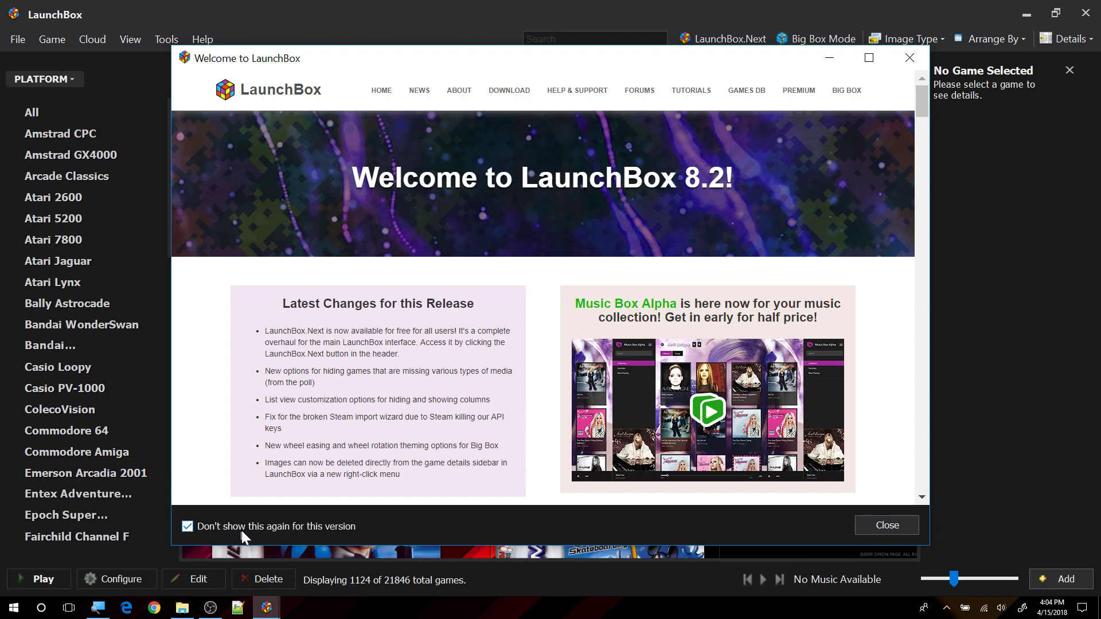
{"action": "left_click", "coordinate": [884, 523]}
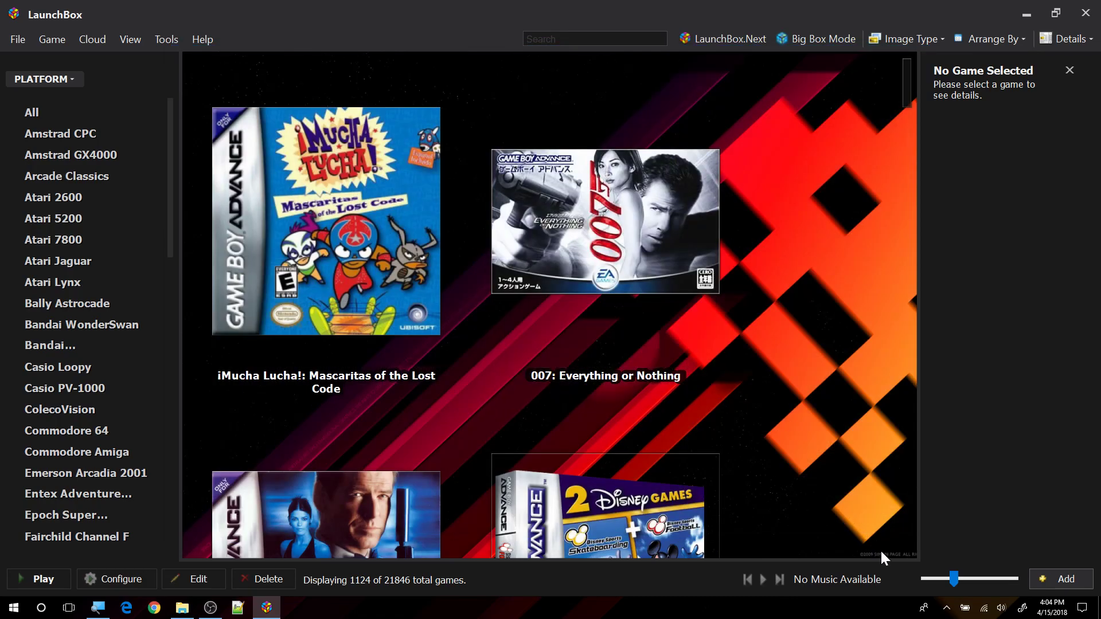
- Shrink the game cover images so that three covers fit in each row
{"action": "left_click", "coordinate": [940, 579]}
{"action": "left_click", "coordinate": [940, 579]}
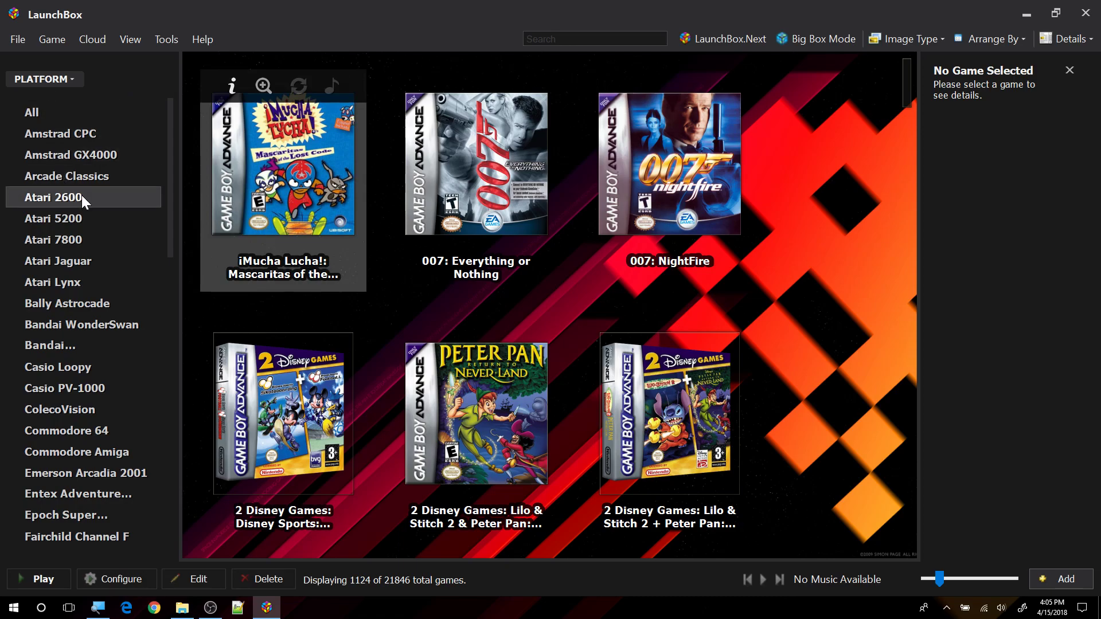
- Look through the platform list as far as Sega 32X, and browse the Game Boy Advance covers, returning to the first row
{"action": "scroll", "coordinate": [82, 195], "scroll_direction": "down", "scroll_amount": 1}
{"action": "scroll", "coordinate": [80, 200], "scroll_direction": "down", "scroll_amount": 1}
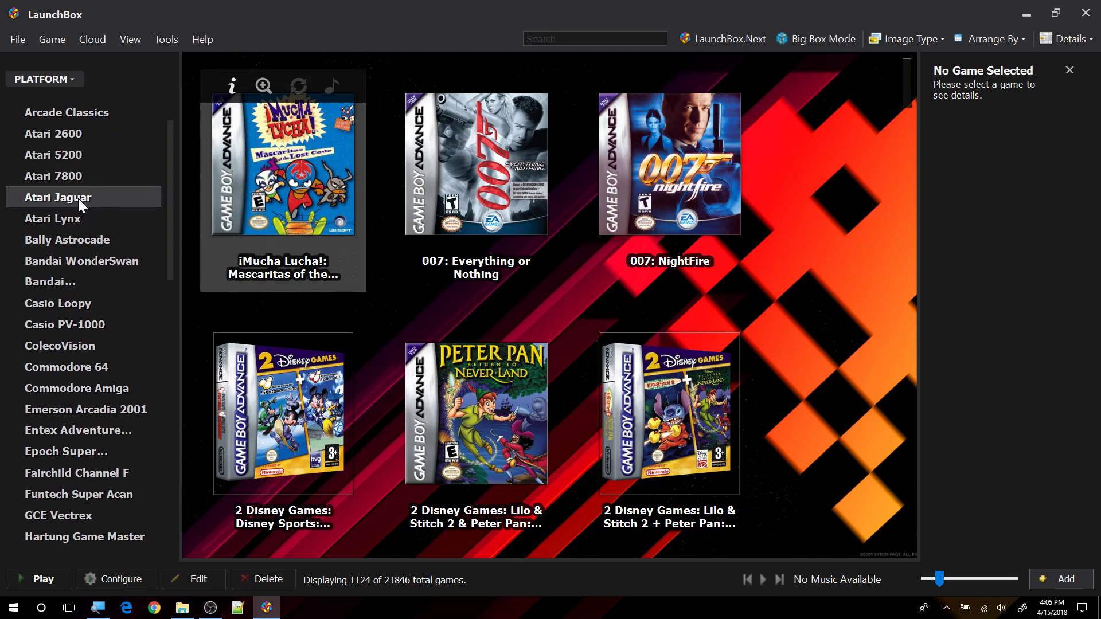
{"action": "scroll", "coordinate": [77, 198], "scroll_direction": "down", "scroll_amount": 3}
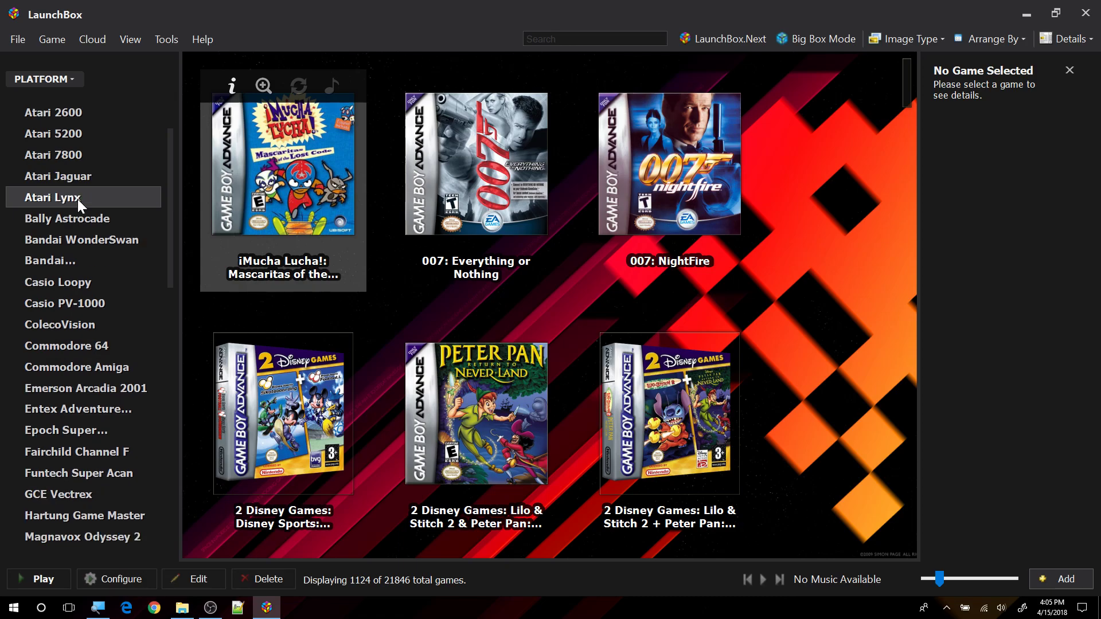
{"action": "scroll", "coordinate": [77, 199], "scroll_direction": "down", "scroll_amount": 8}
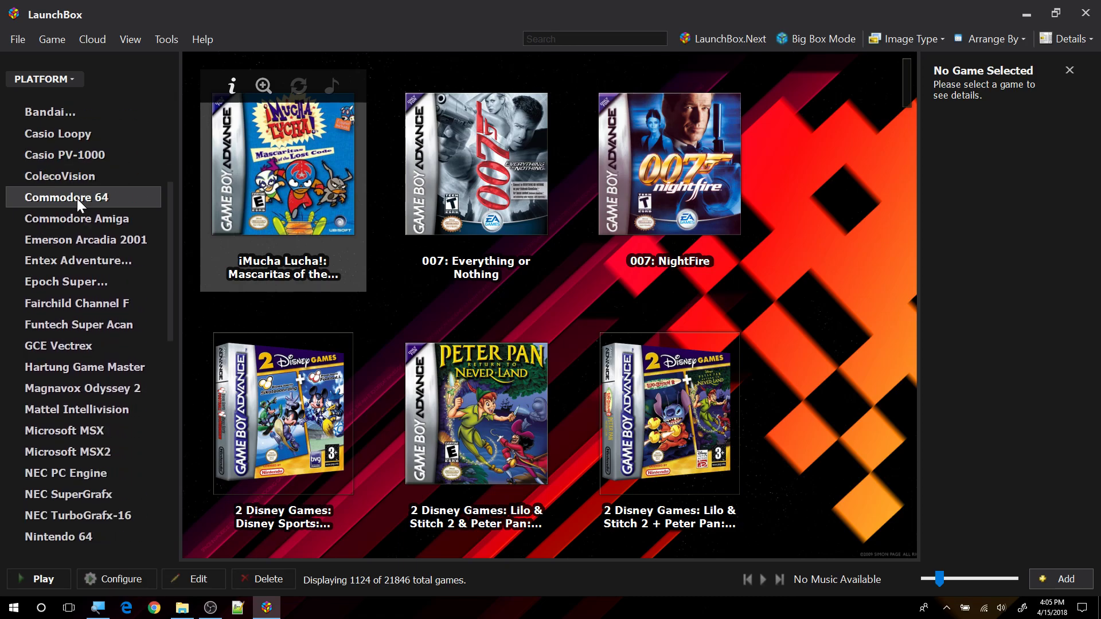
{"action": "scroll", "coordinate": [76, 198], "scroll_direction": "down", "scroll_amount": 4}
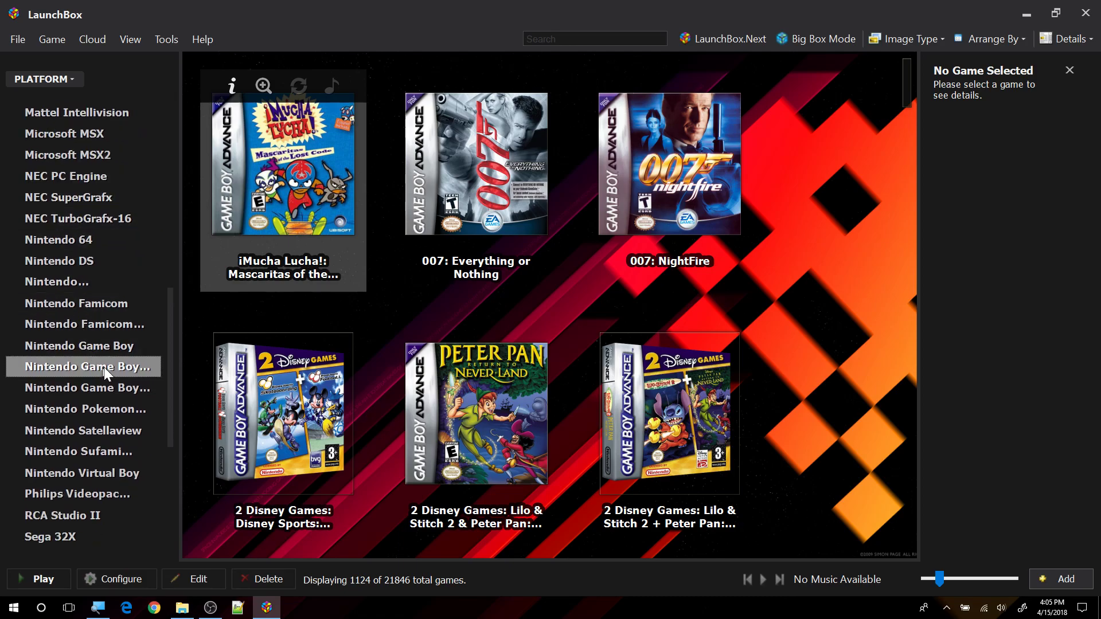
{"action": "scroll", "coordinate": [776, 199], "scroll_direction": "down", "scroll_amount": 10}
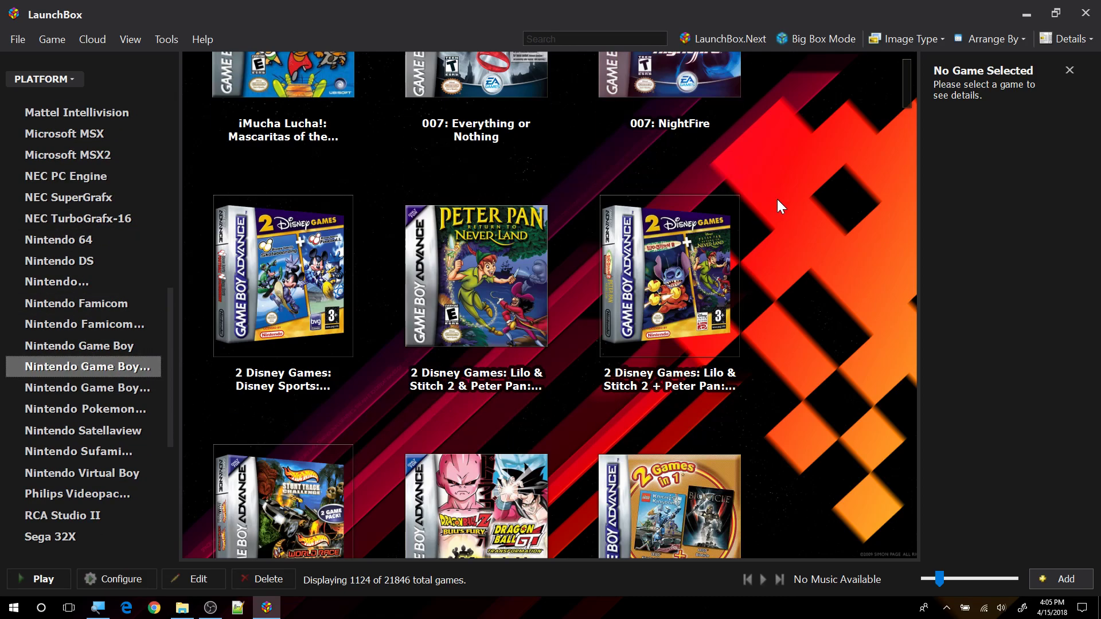
{"action": "scroll", "coordinate": [776, 198], "scroll_direction": "down", "scroll_amount": 20}
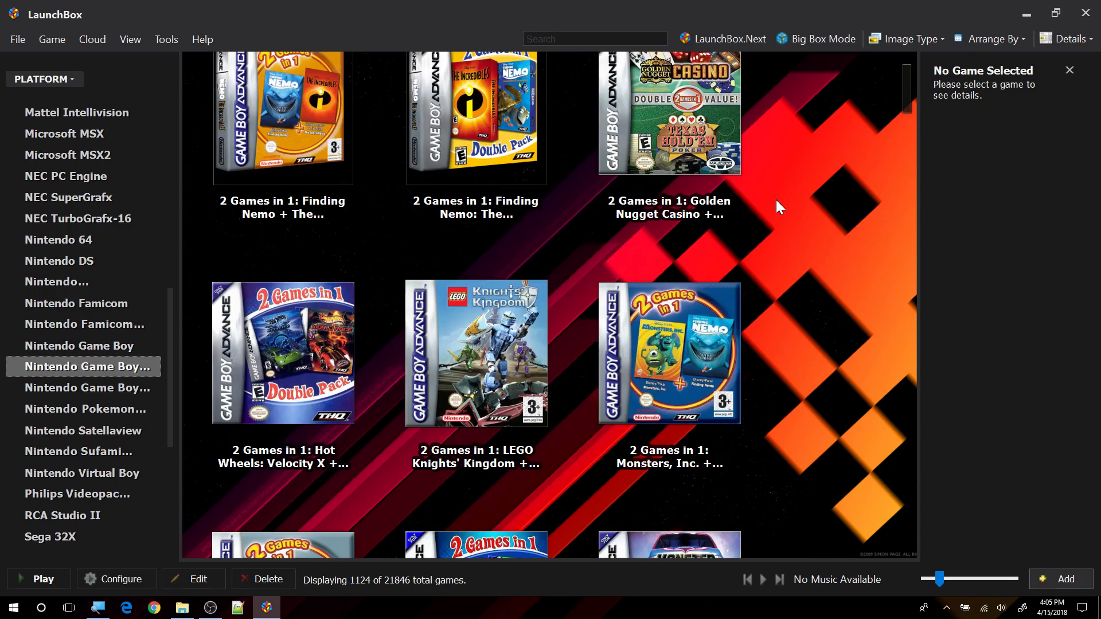
{"action": "scroll", "coordinate": [772, 203], "scroll_direction": "up", "scroll_amount": 20}
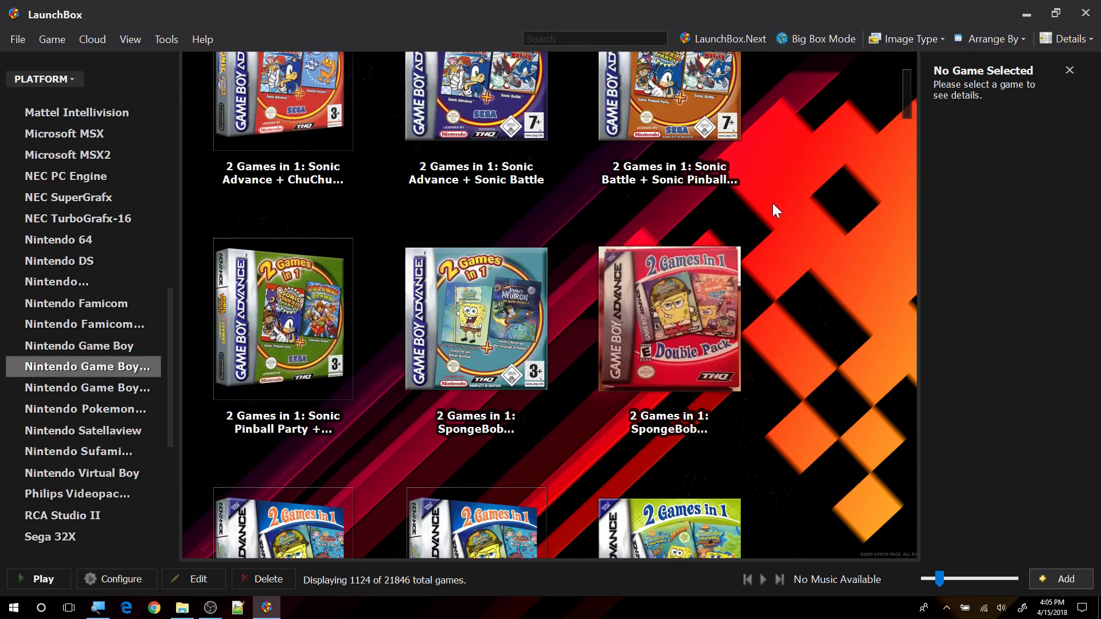
{"action": "scroll", "coordinate": [857, 197], "scroll_direction": "up", "scroll_amount": 3}
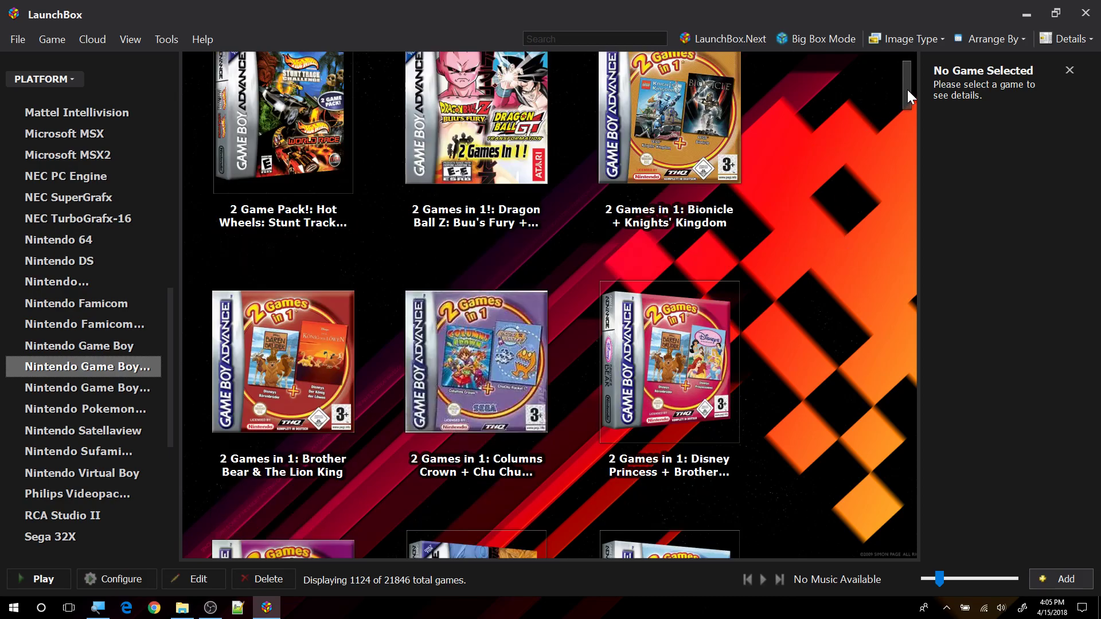
{"action": "left_click_drag", "start_coordinate": [906, 90], "coordinate": [903, 70]}
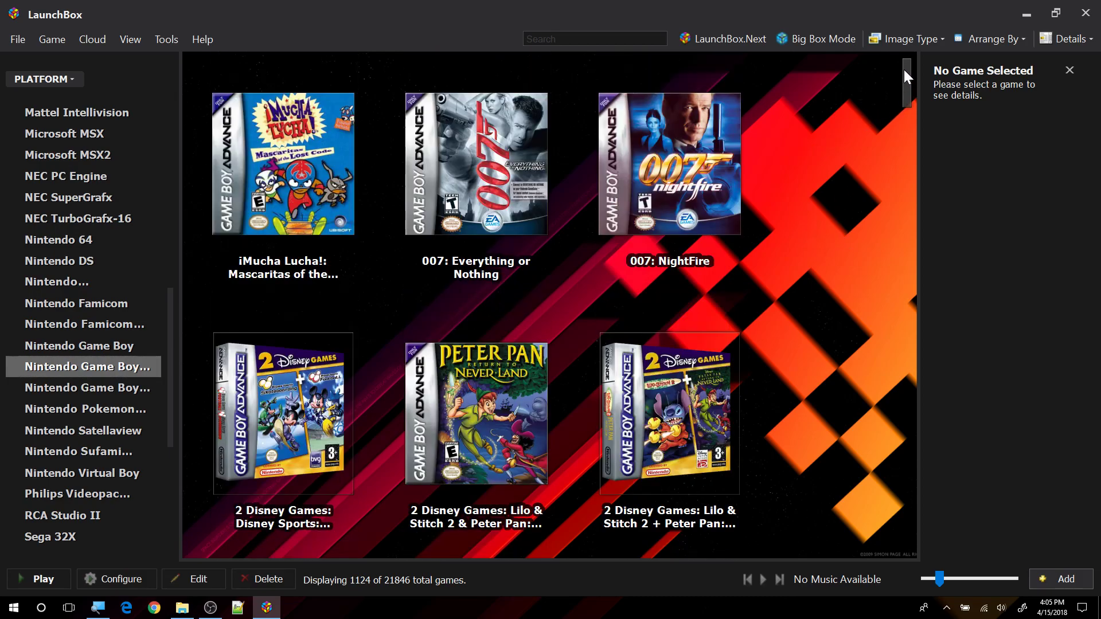
- Switch the game images to Clear Logos and look over the first rows of Game Boy Advance games
{"action": "left_click", "coordinate": [940, 37]}
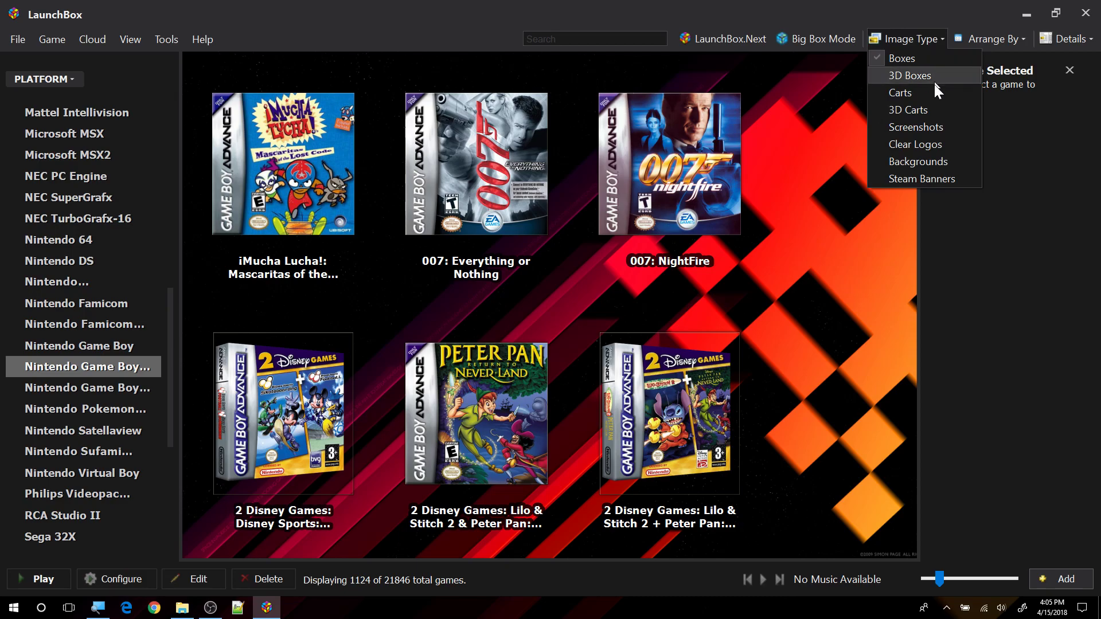
{"action": "left_click", "coordinate": [918, 146]}
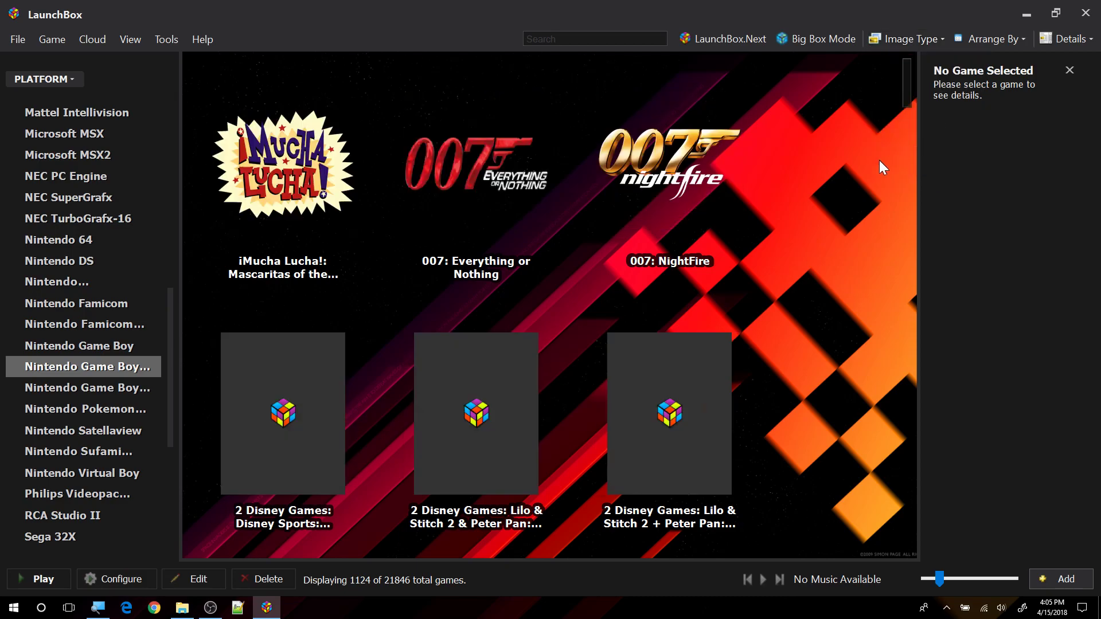
{"action": "scroll", "coordinate": [841, 177], "scroll_direction": "down", "scroll_amount": 5}
{"action": "scroll", "coordinate": [841, 177], "scroll_direction": "up", "scroll_amount": 5}
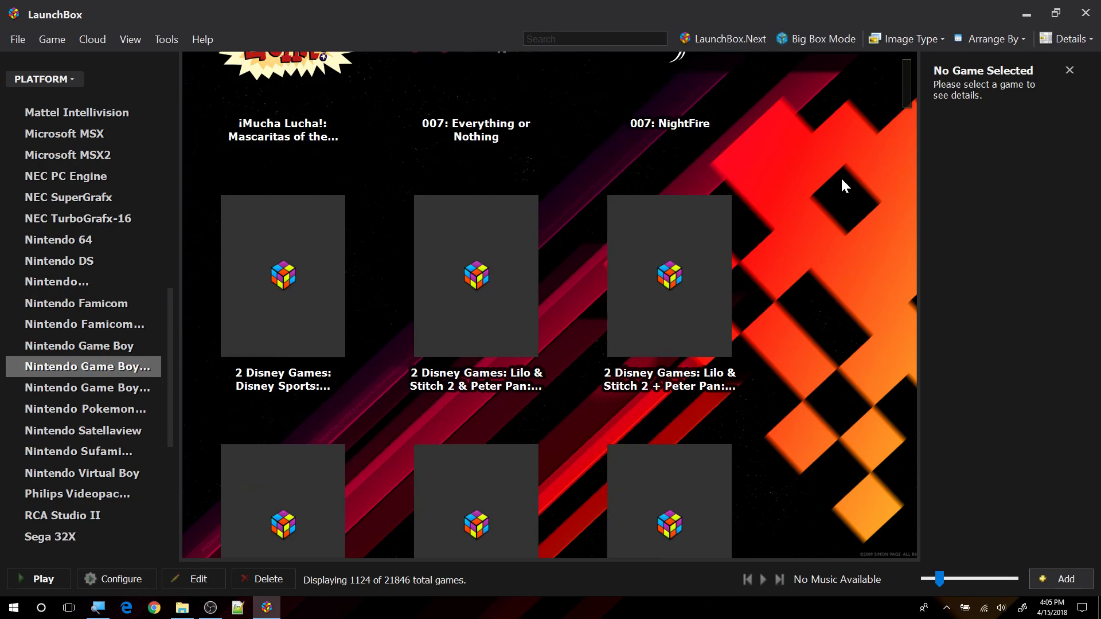
- Switch the game images to 3D Boxes and look over the Game Boy Advance covers
{"action": "left_click", "coordinate": [909, 40]}
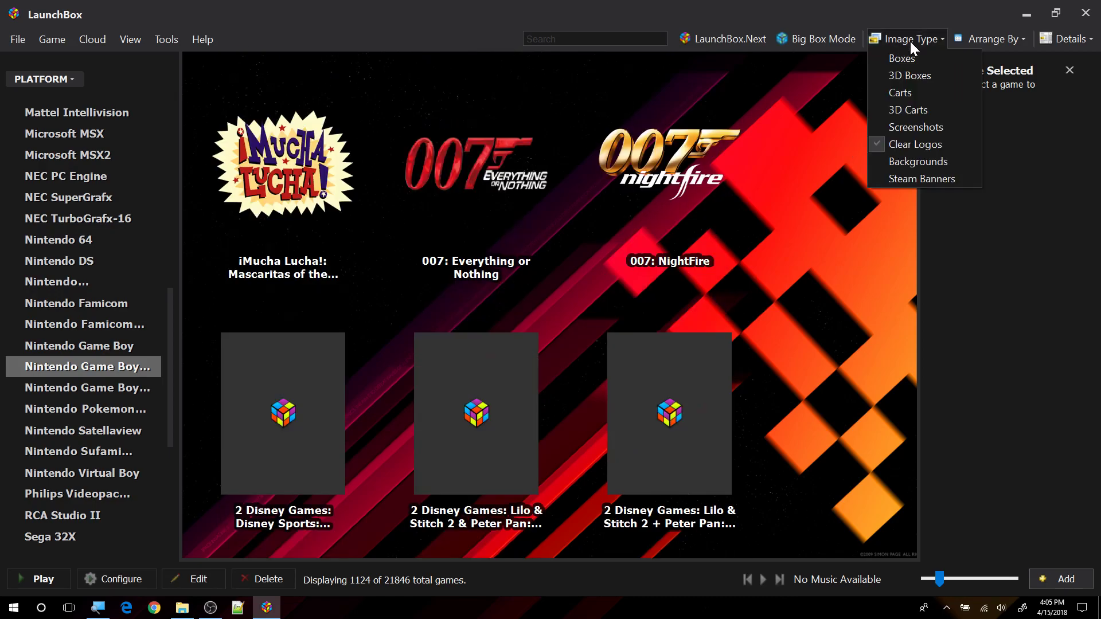
{"action": "left_click", "coordinate": [905, 74]}
{"action": "scroll", "coordinate": [832, 153], "scroll_direction": "down", "scroll_amount": 4}
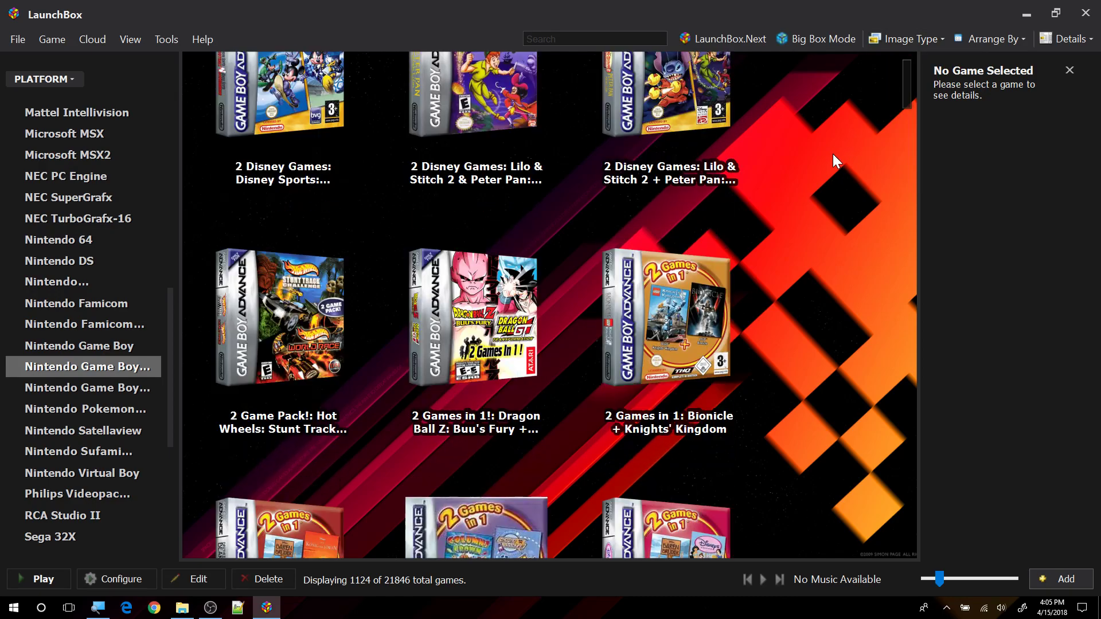
{"action": "scroll", "coordinate": [833, 153], "scroll_direction": "down", "scroll_amount": 6}
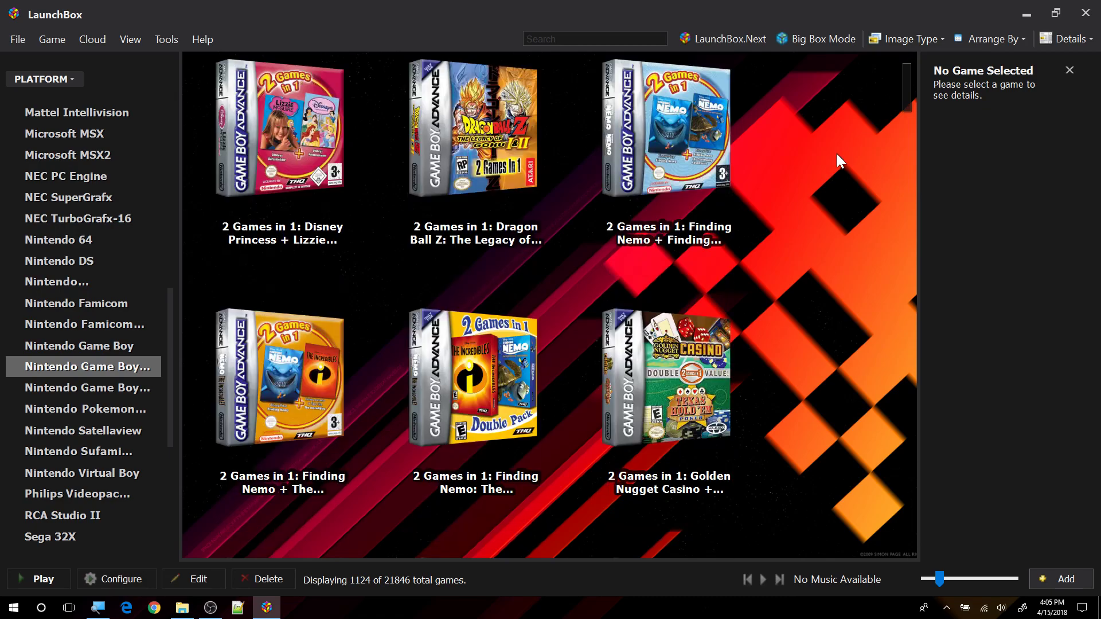
{"action": "scroll", "coordinate": [837, 152], "scroll_direction": "up", "scroll_amount": 10}
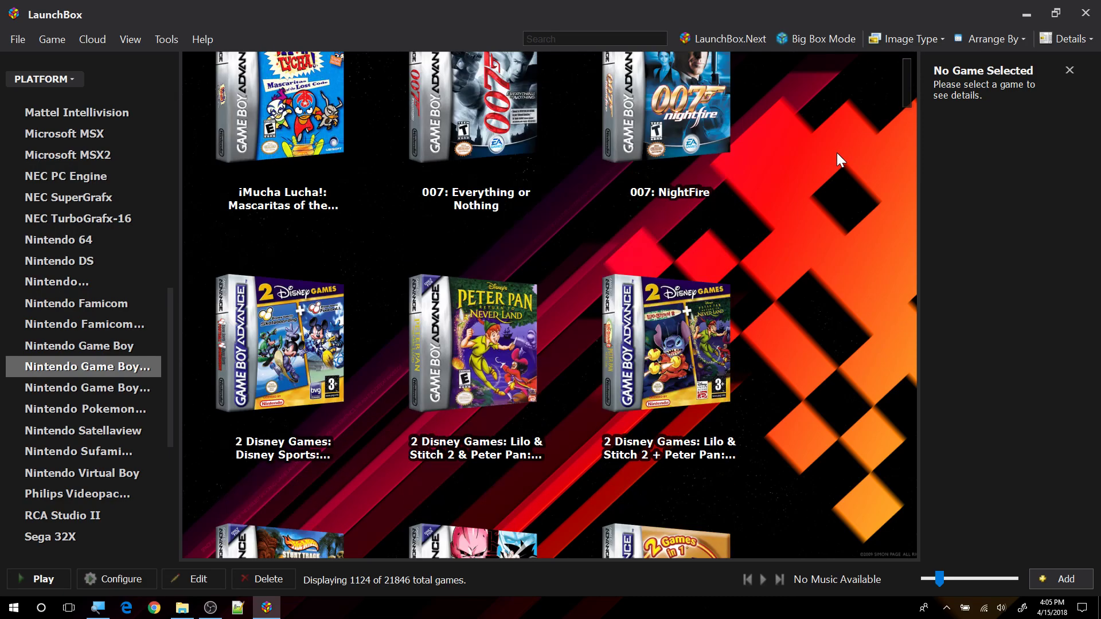
- Launch the Game Boy Advance game 007: Everything or Nothing
{"action": "left_click_drag", "start_coordinate": [170, 313], "coordinate": [171, 239]}
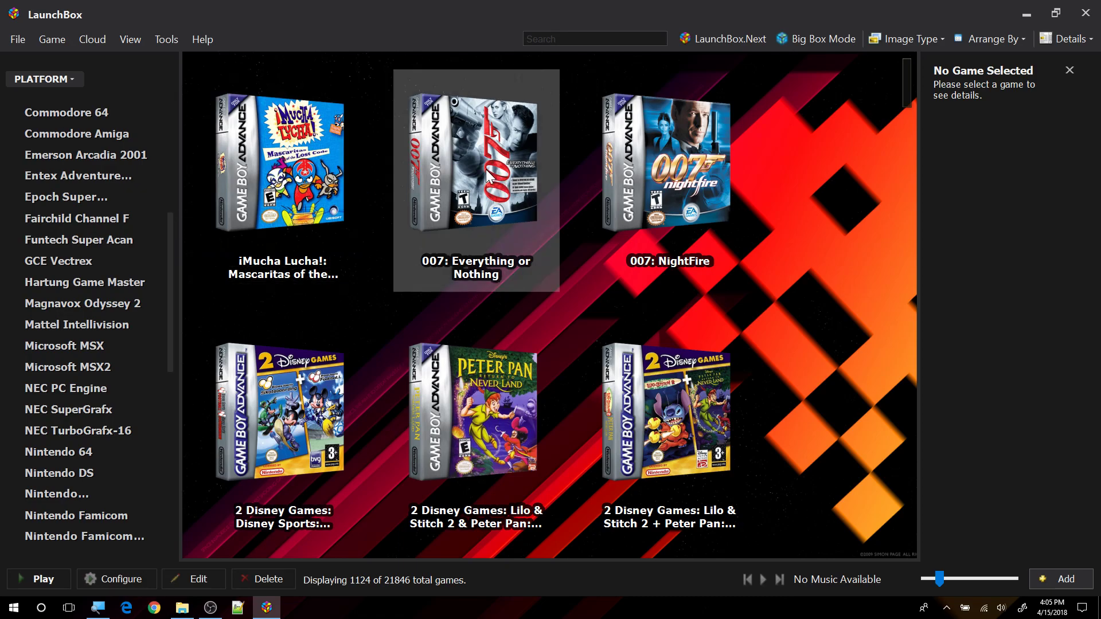
{"action": "scroll", "coordinate": [484, 170], "scroll_direction": "up", "scroll_amount": 1}
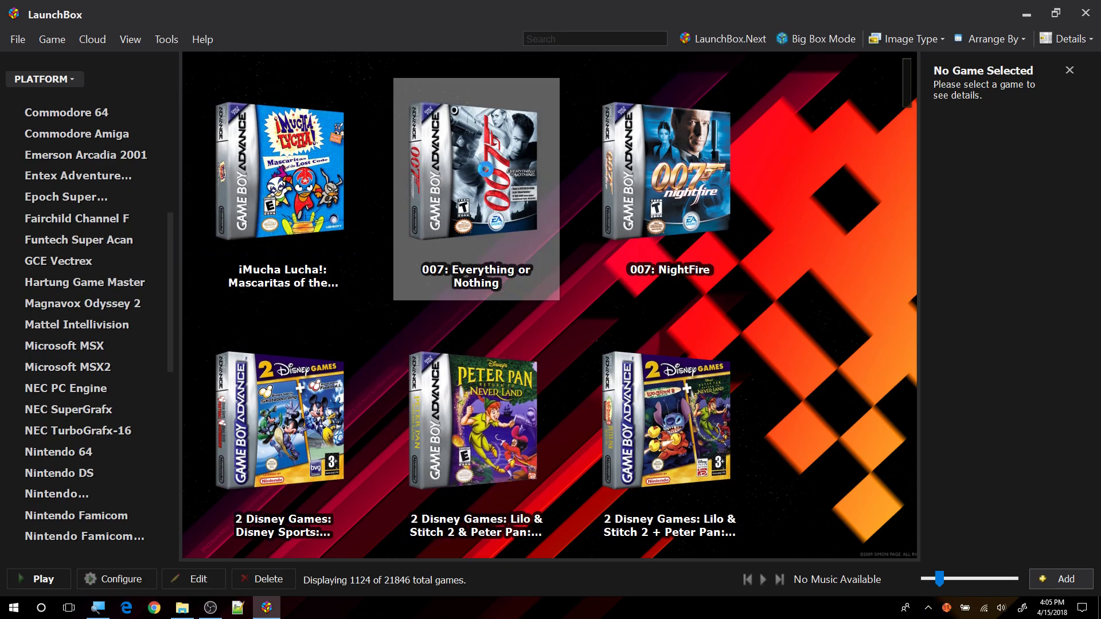
{"action": "double_click", "coordinate": [485, 170]}
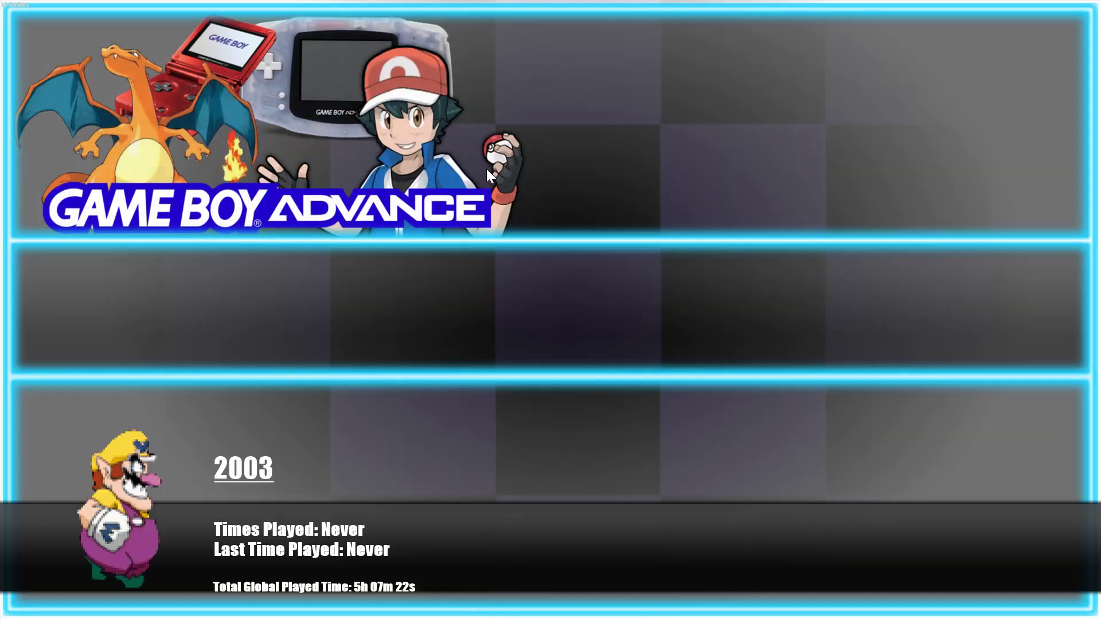